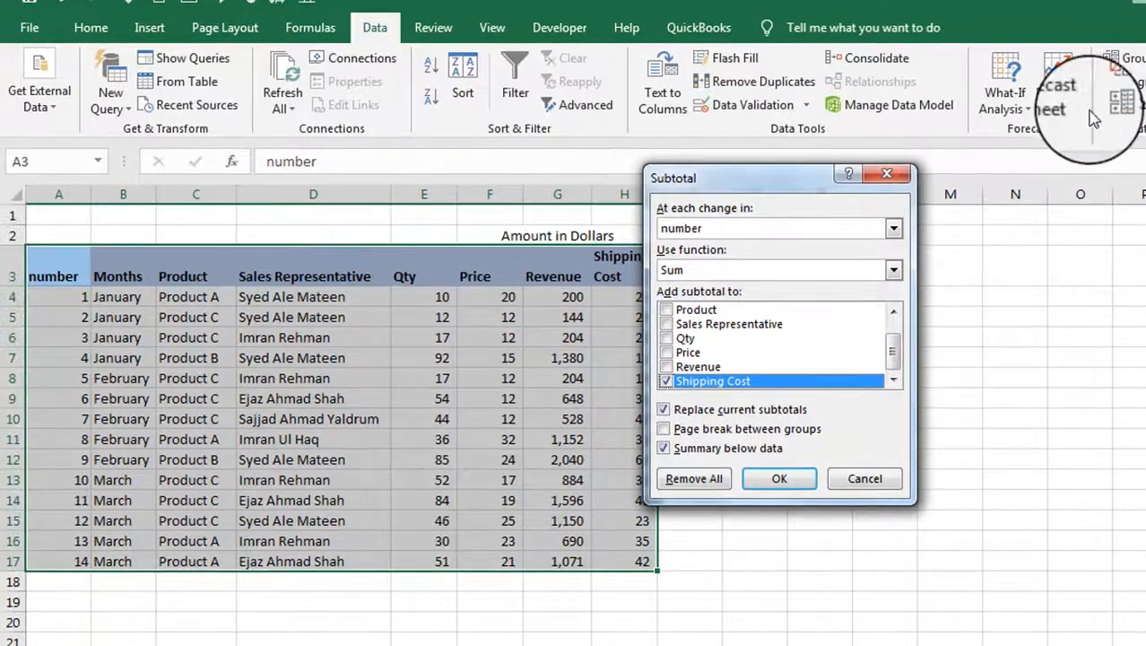
# - Set the subtotals to be calculated at each change in Months
pyautogui.moveTo(770, 178); pyautogui.dragTo(821, 195)
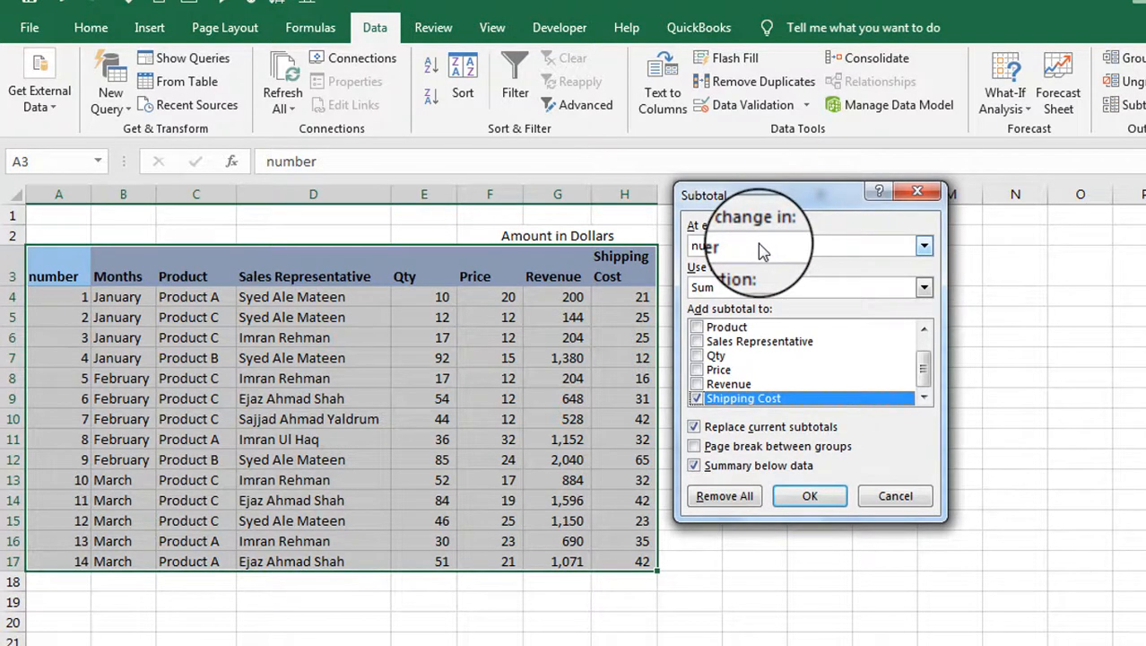
pyautogui.click(924, 247)
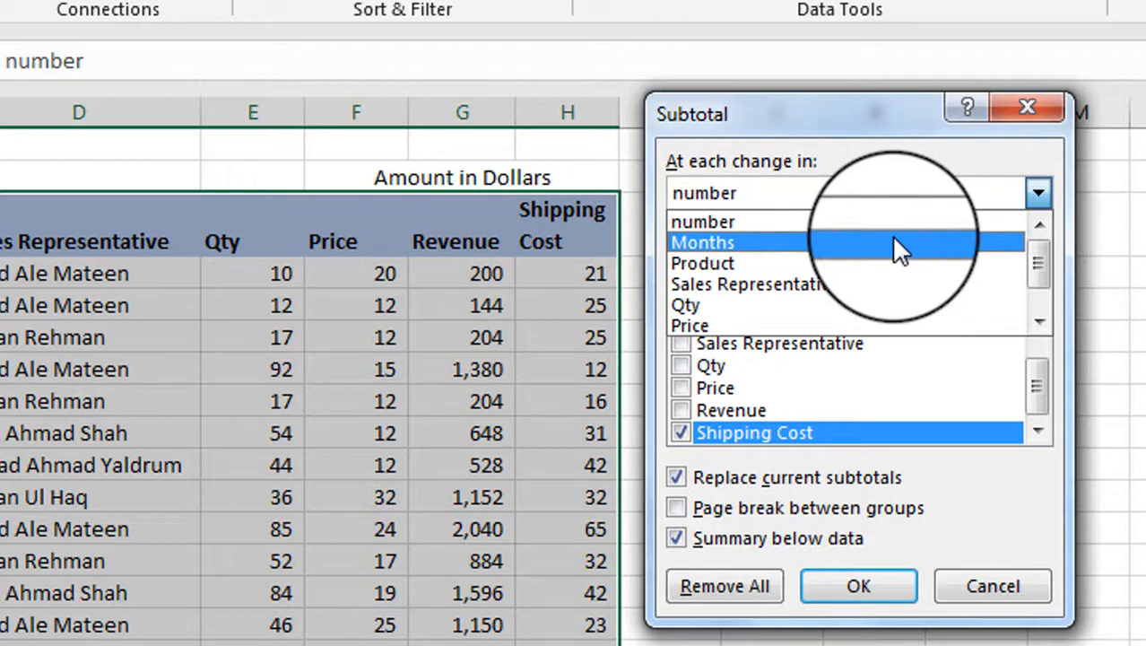
pyautogui.click(898, 250)
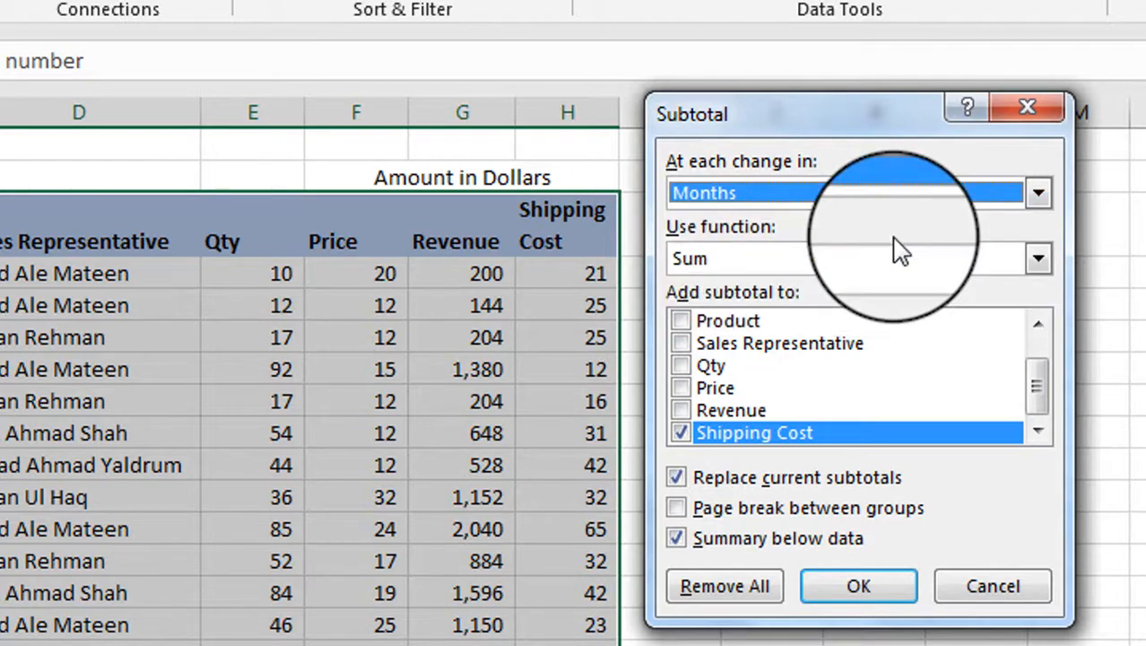
# - Look through the available subtotal functions and keep Sum selected
pyautogui.click(1043, 258)
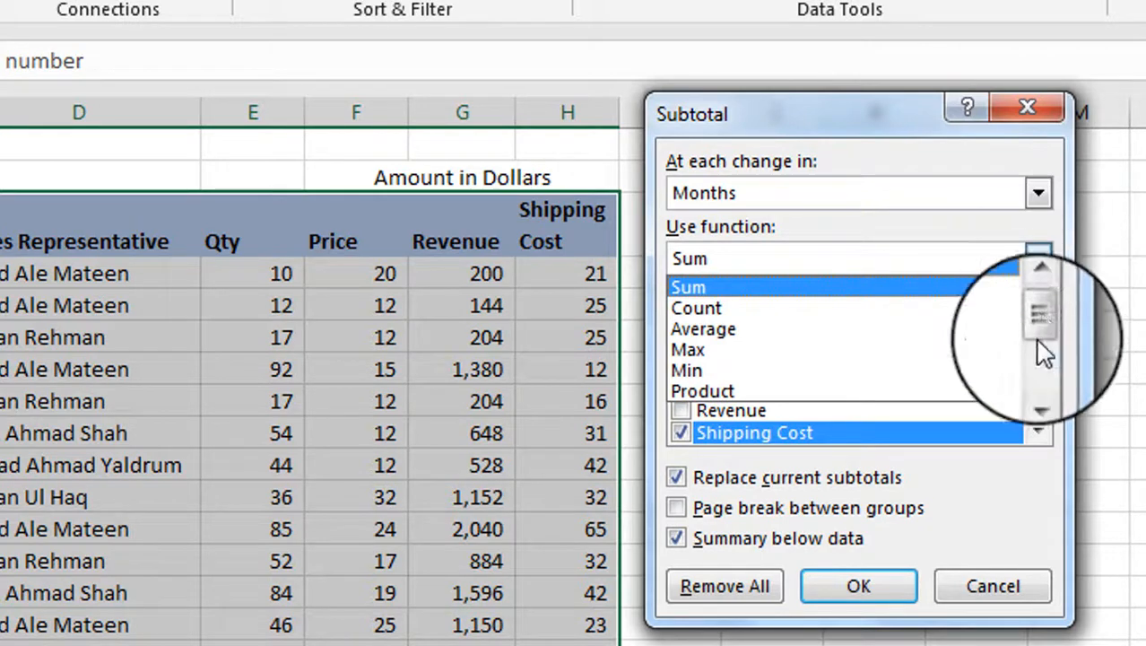
pyautogui.click(1039, 387)
pyautogui.click(1038, 388)
pyautogui.click(1038, 387)
pyautogui.click(1039, 387)
pyautogui.click(1038, 387)
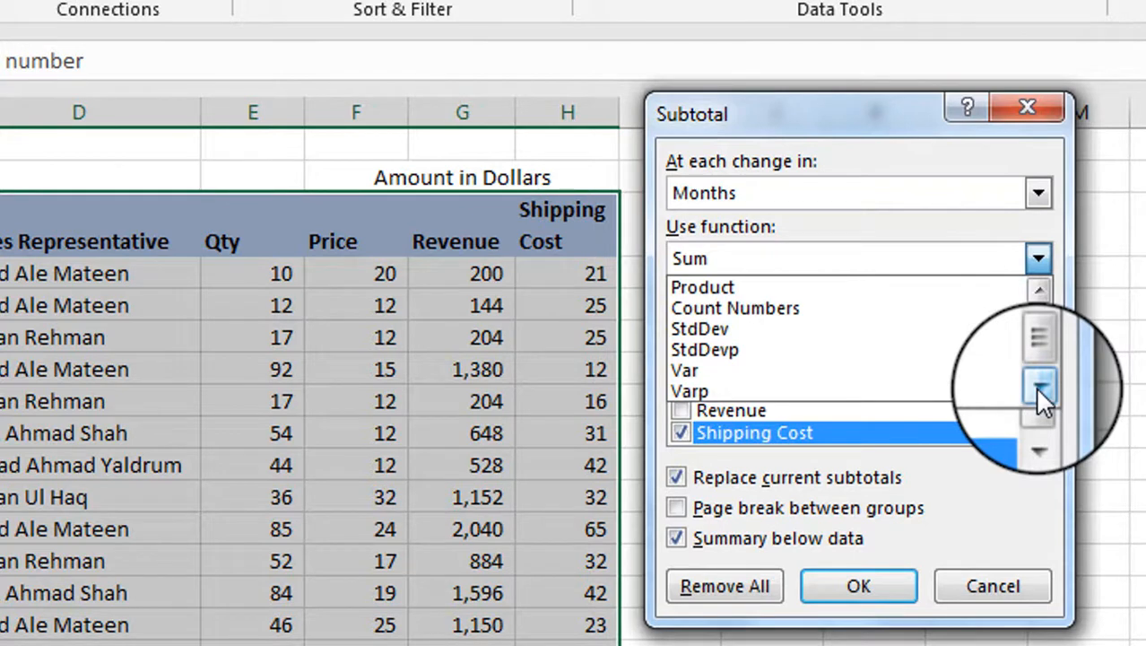
pyautogui.click(1038, 287)
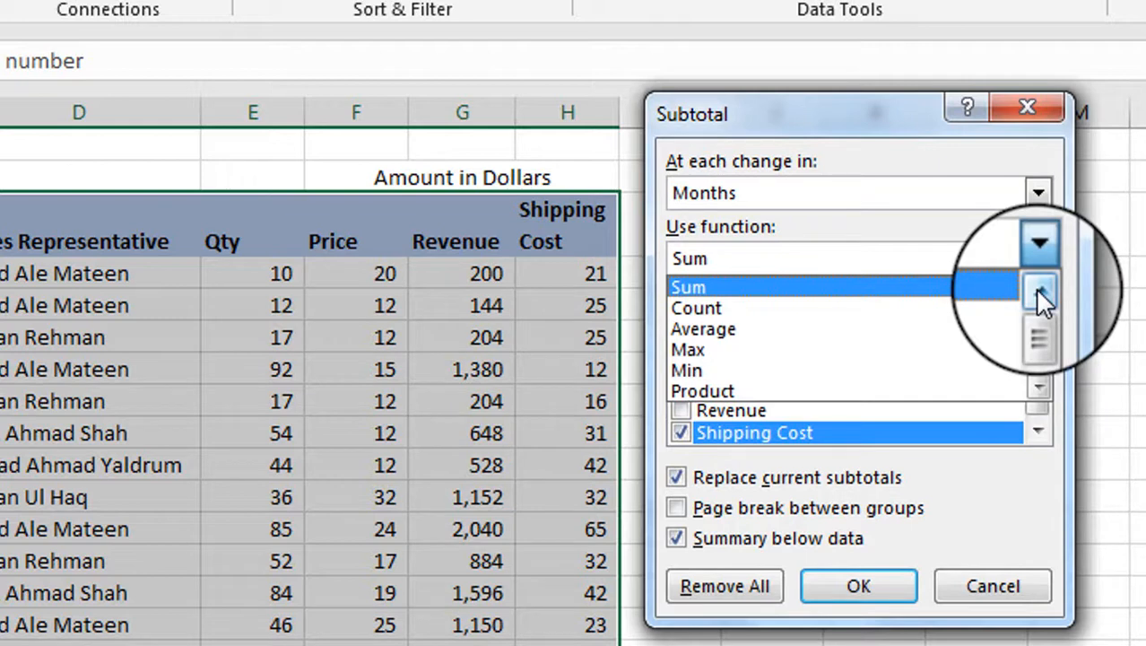
pyautogui.click(1000, 257)
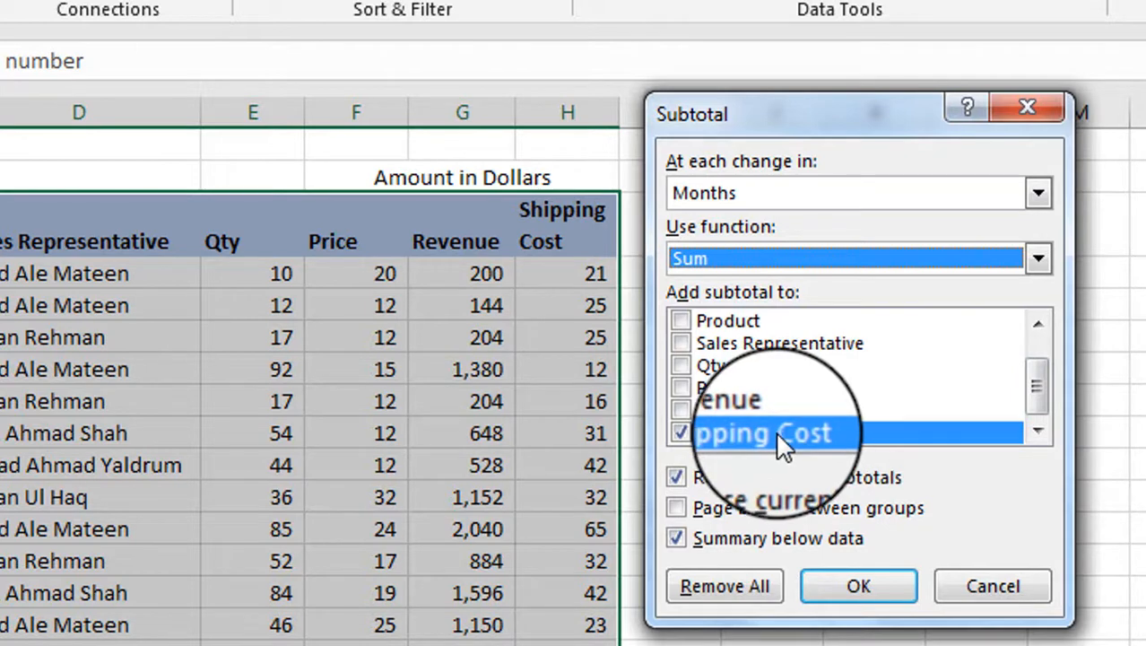
# - Include Revenue and Qty in the subtotals alongside Shipping Cost and apply them to the table
pyautogui.click(682, 412)
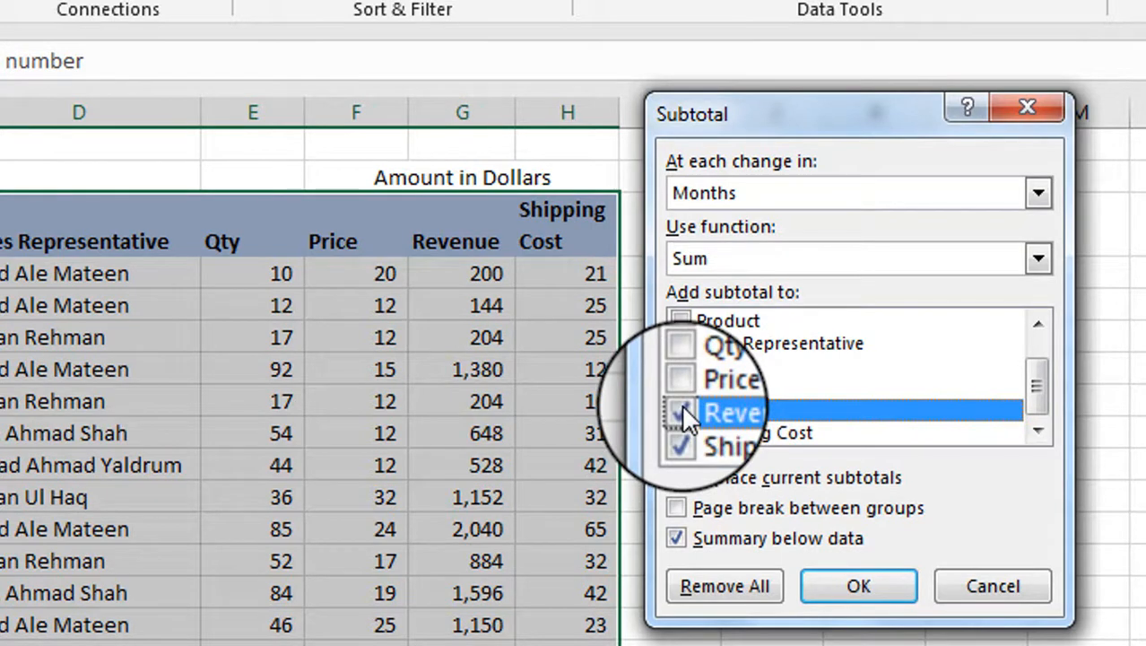
pyautogui.click(683, 370)
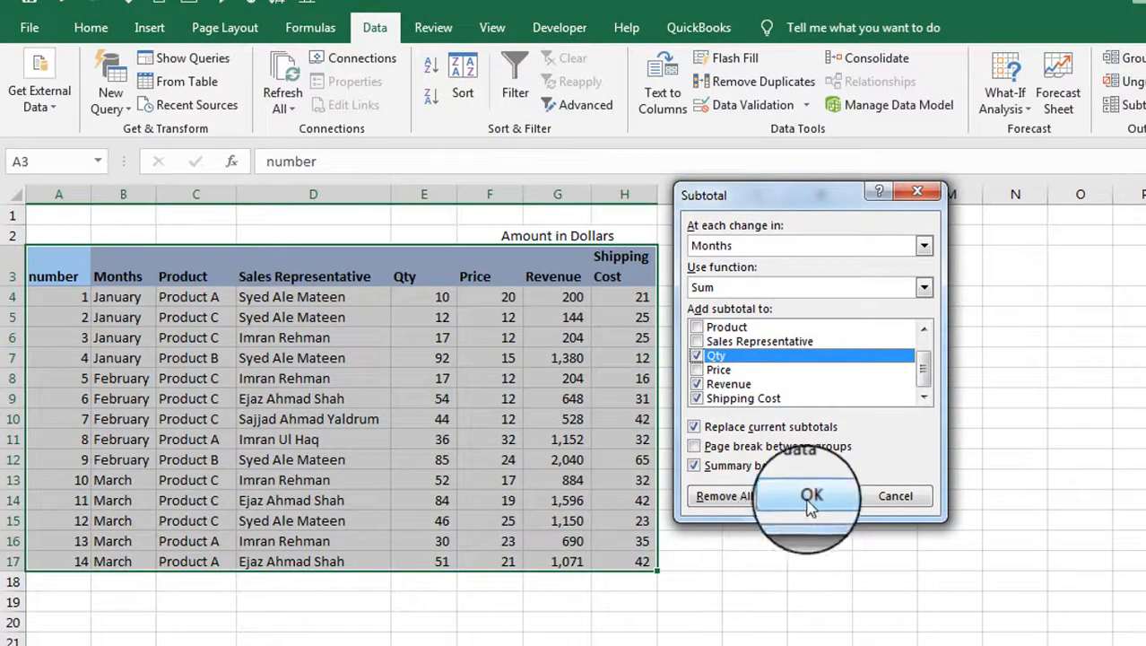
pyautogui.click(810, 496)
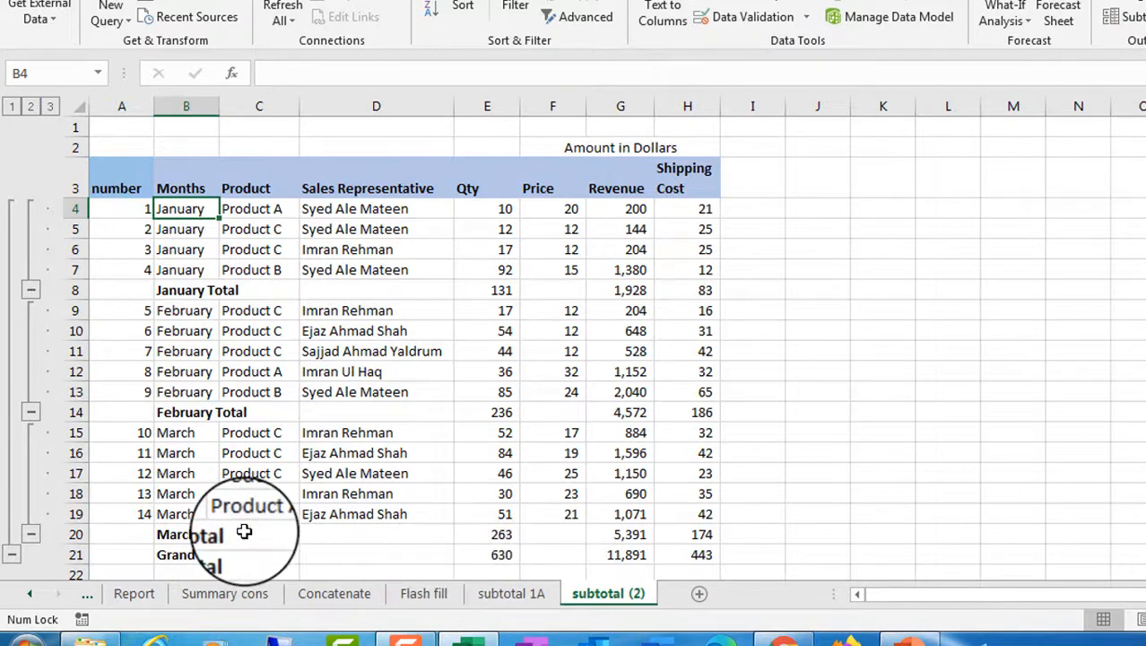
# - View the subtotaled table at outline levels 2 and 1, and return to the full detail at level 3
pyautogui.click(32, 108)
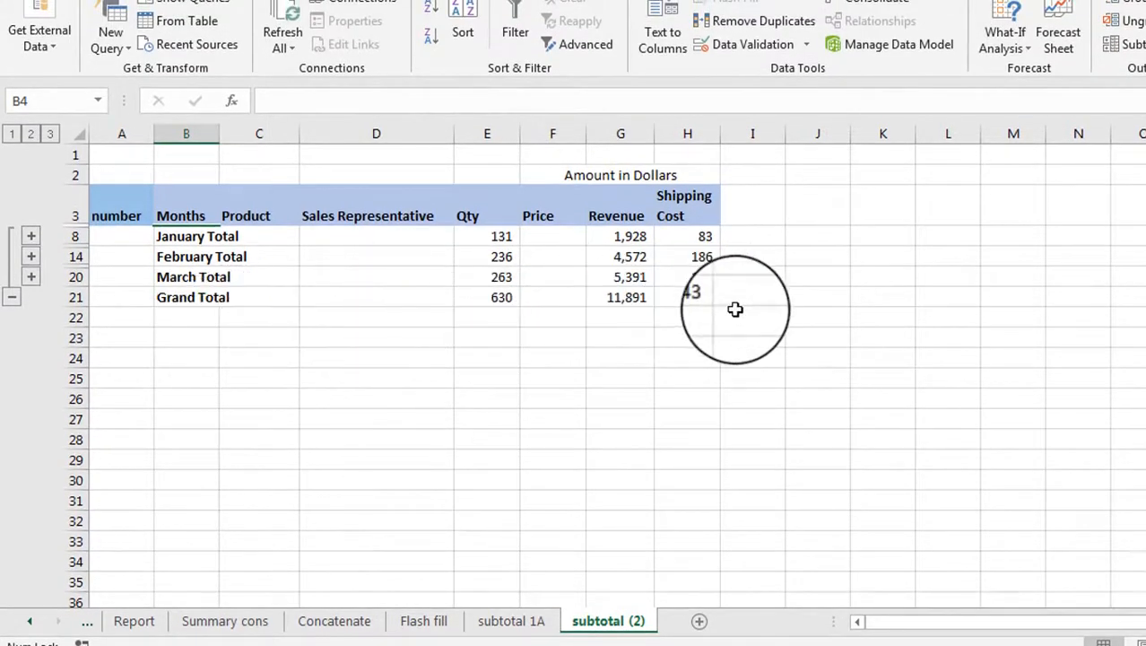
pyautogui.click(9, 137)
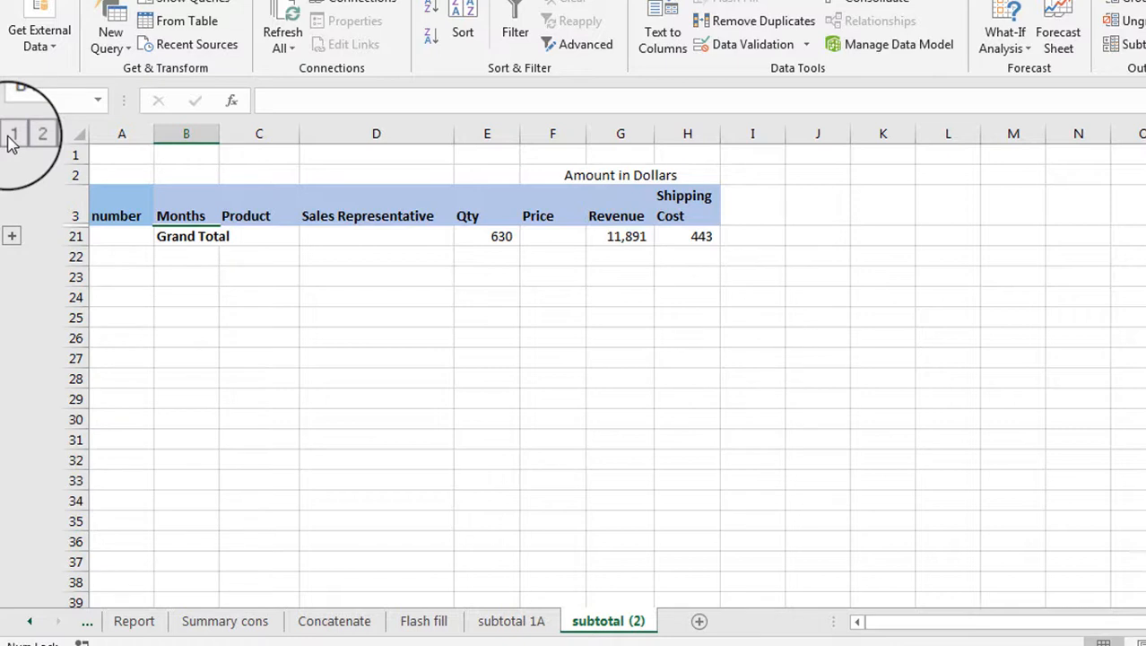
pyautogui.click(33, 134)
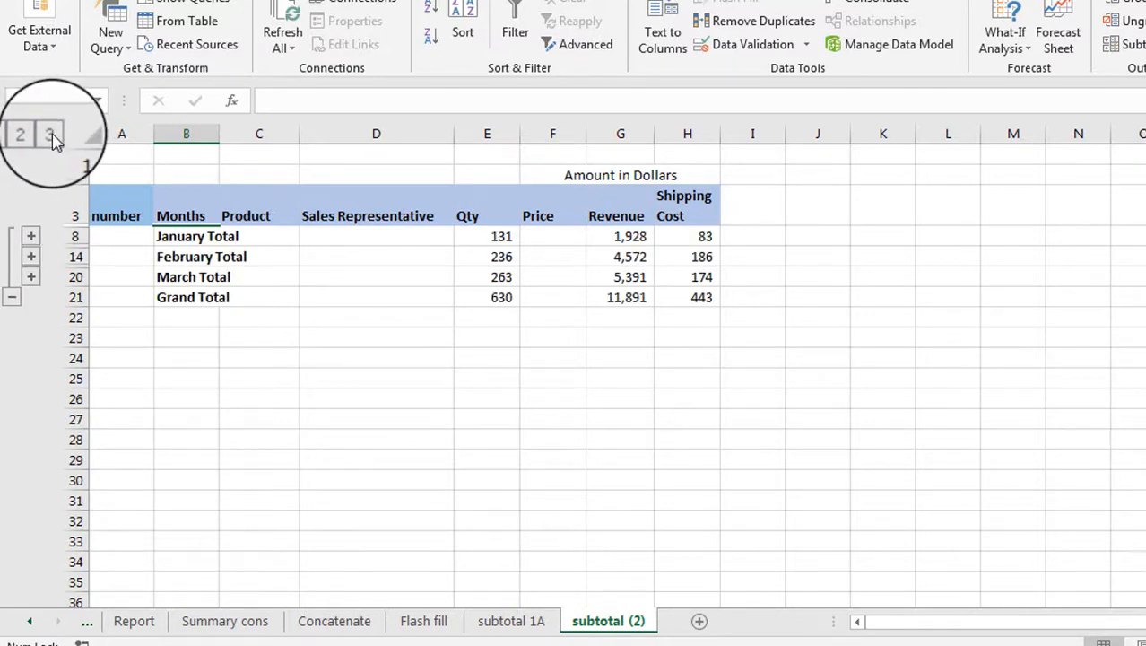
pyautogui.click(49, 134)
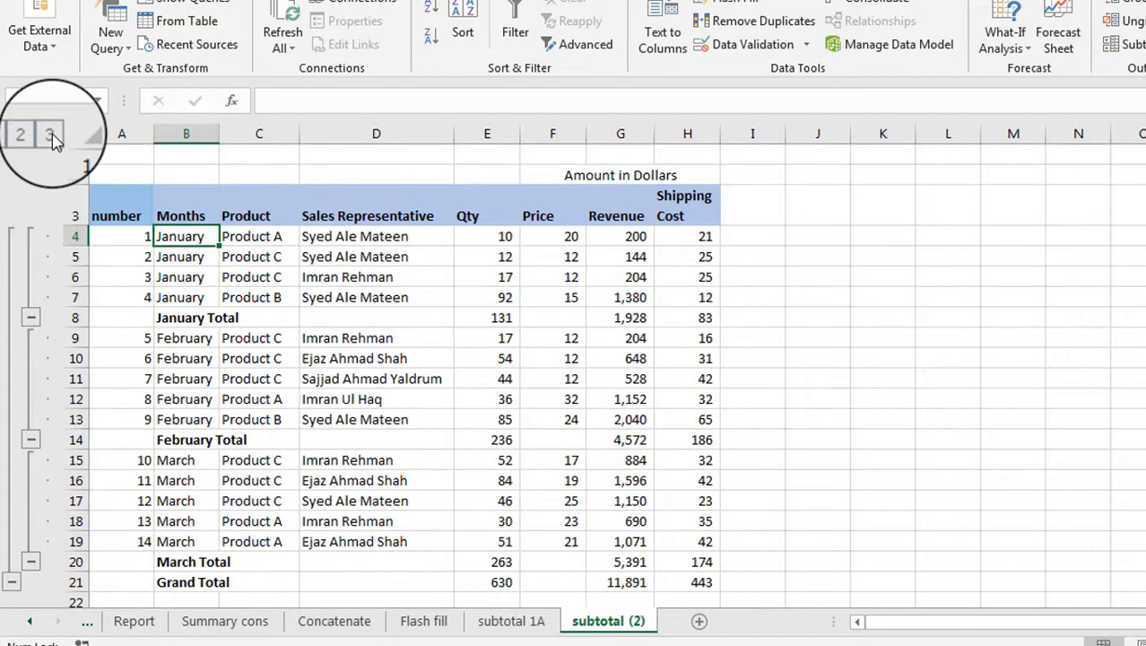
# - Collapse the January, March and February groups individually and show all detail rows again
pyautogui.click(32, 320)
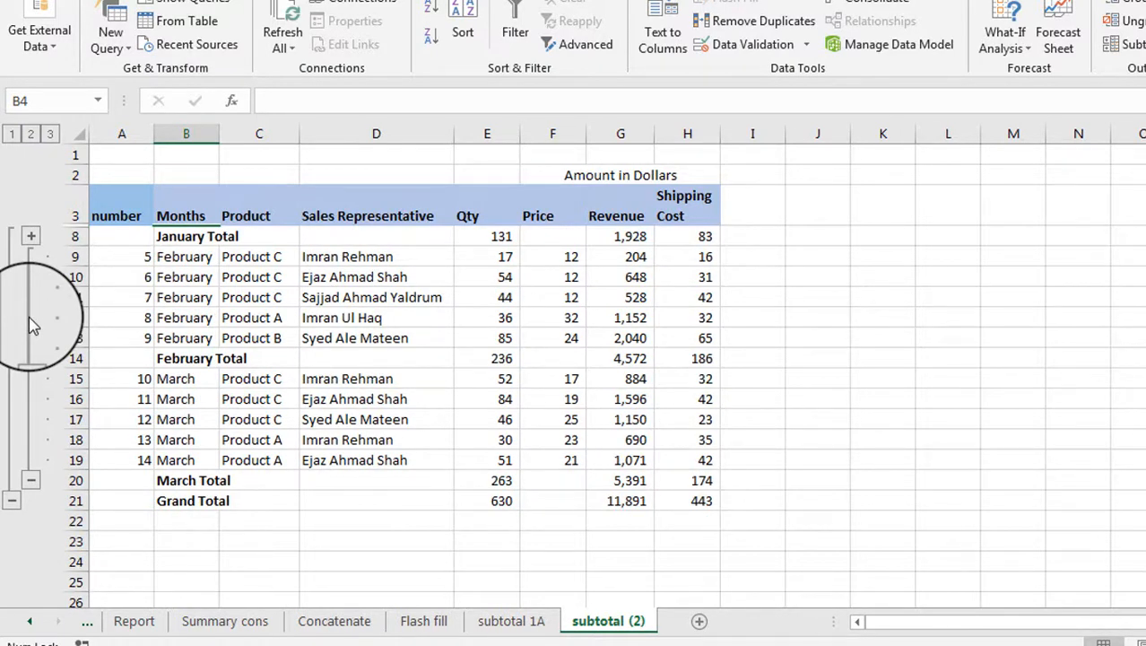
pyautogui.click(32, 484)
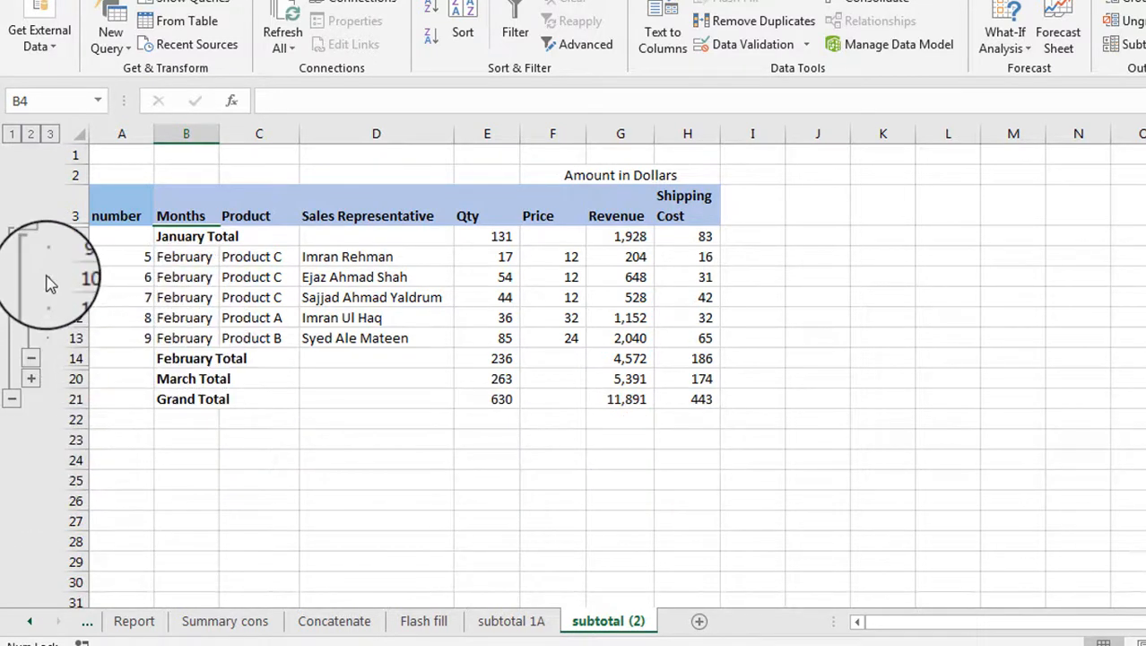
pyautogui.click(32, 359)
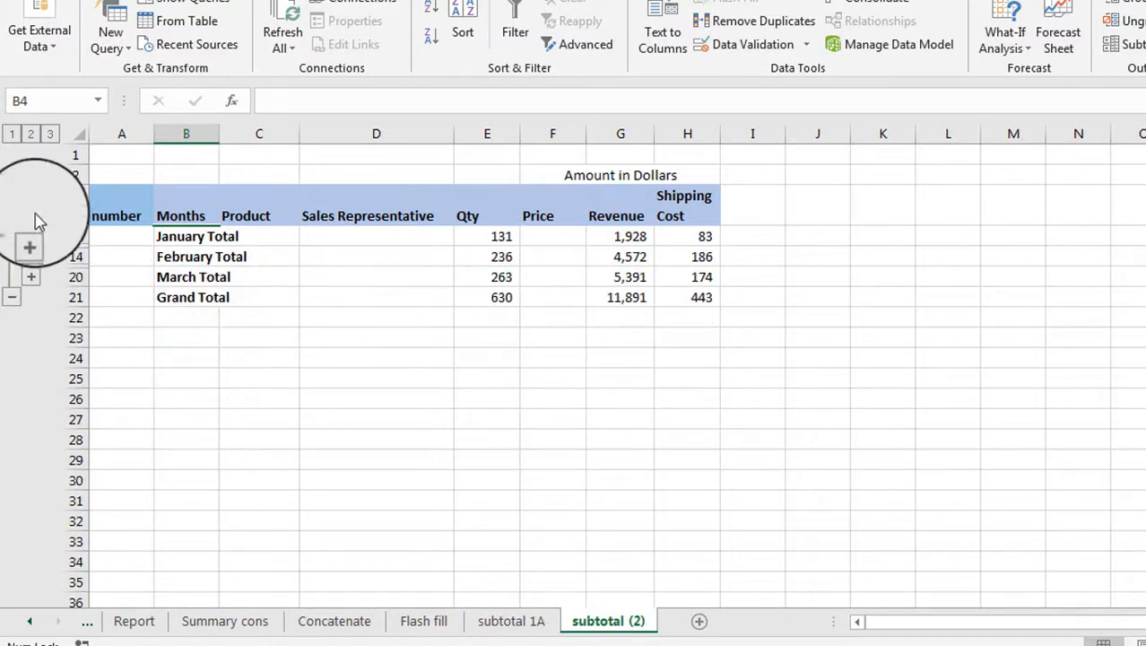
pyautogui.click(52, 136)
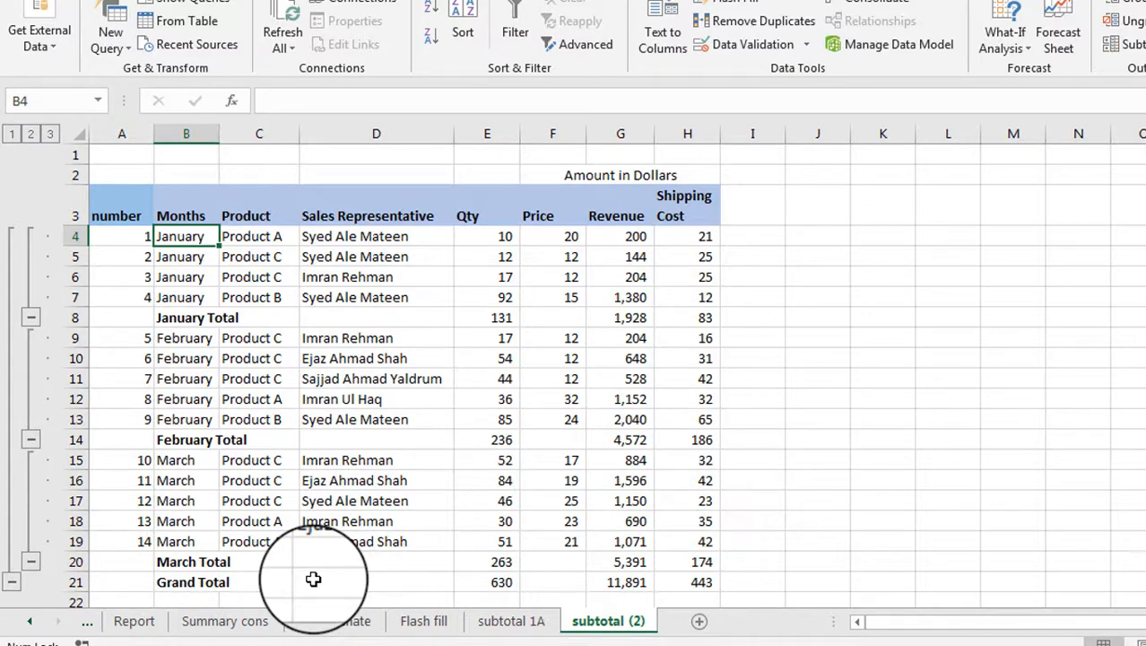
# - Open the January Total formula in the Qty column for editing and look through the SUBTOTAL function number options
pyautogui.click(496, 317)
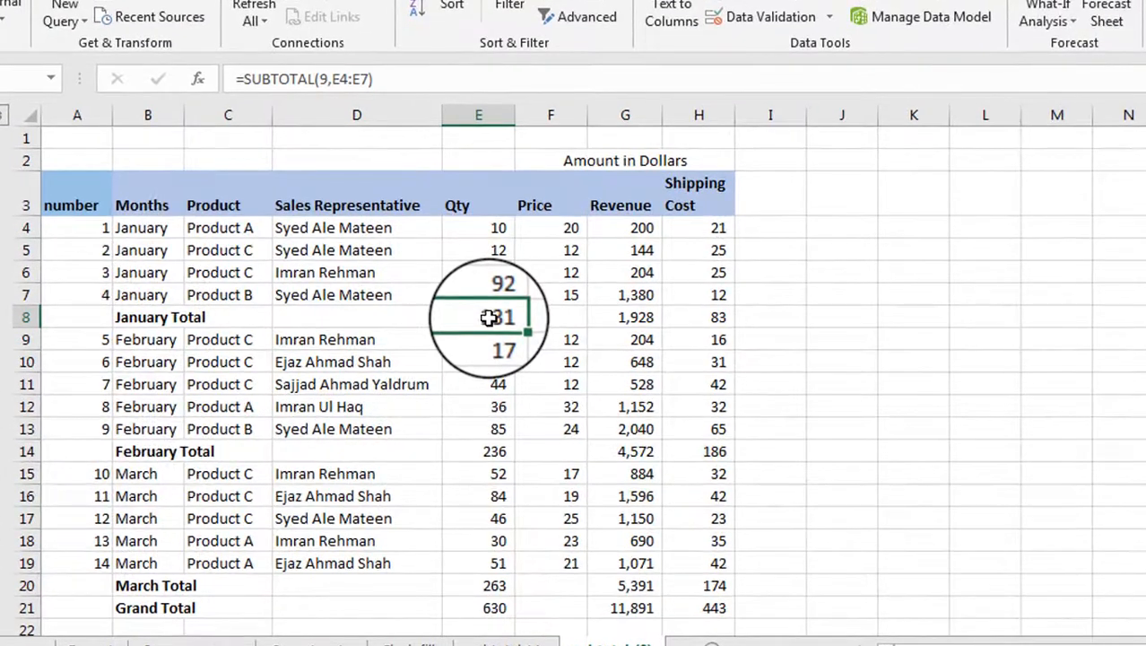
pyautogui.press('F2')
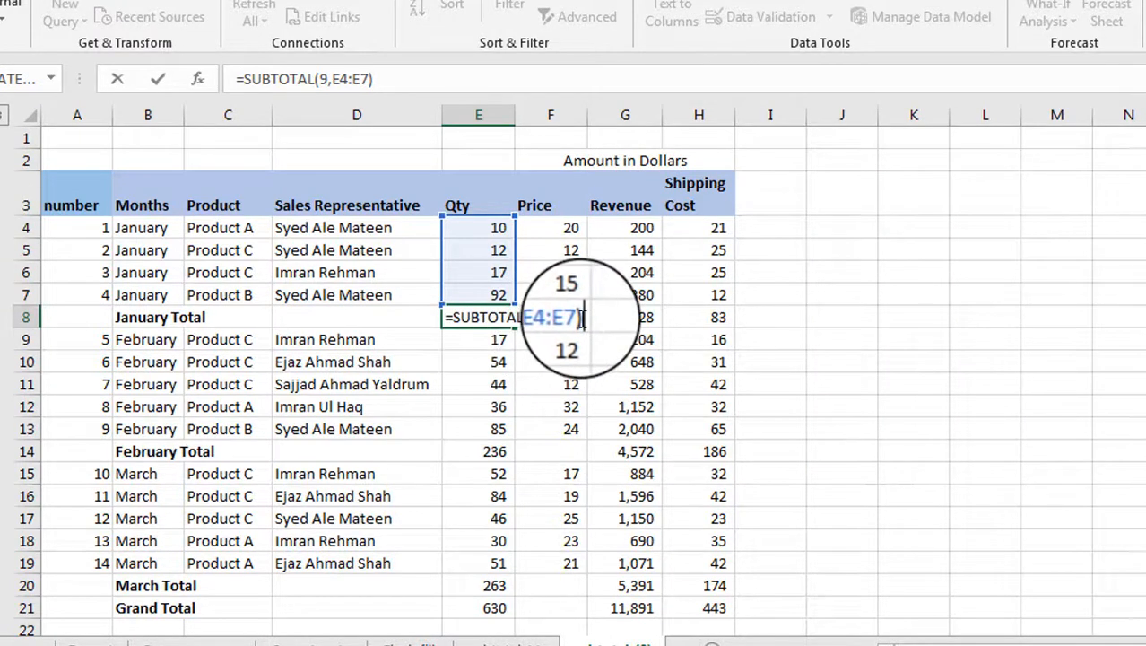
pyautogui.click(529, 315)
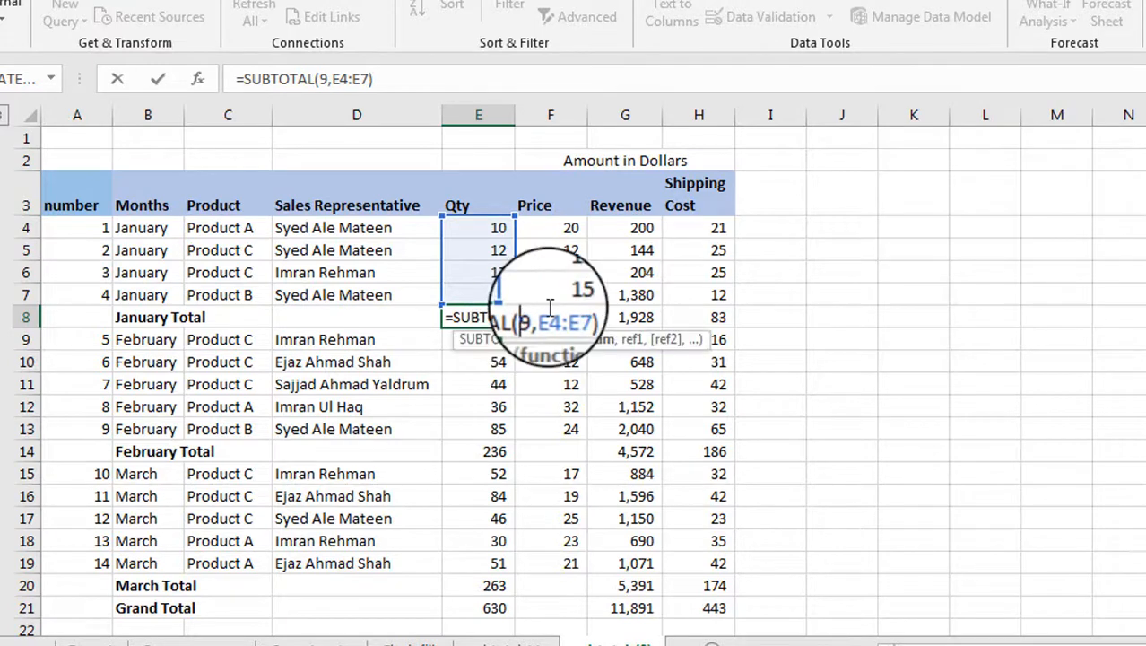
pyautogui.hotkey('alt', 'Down')
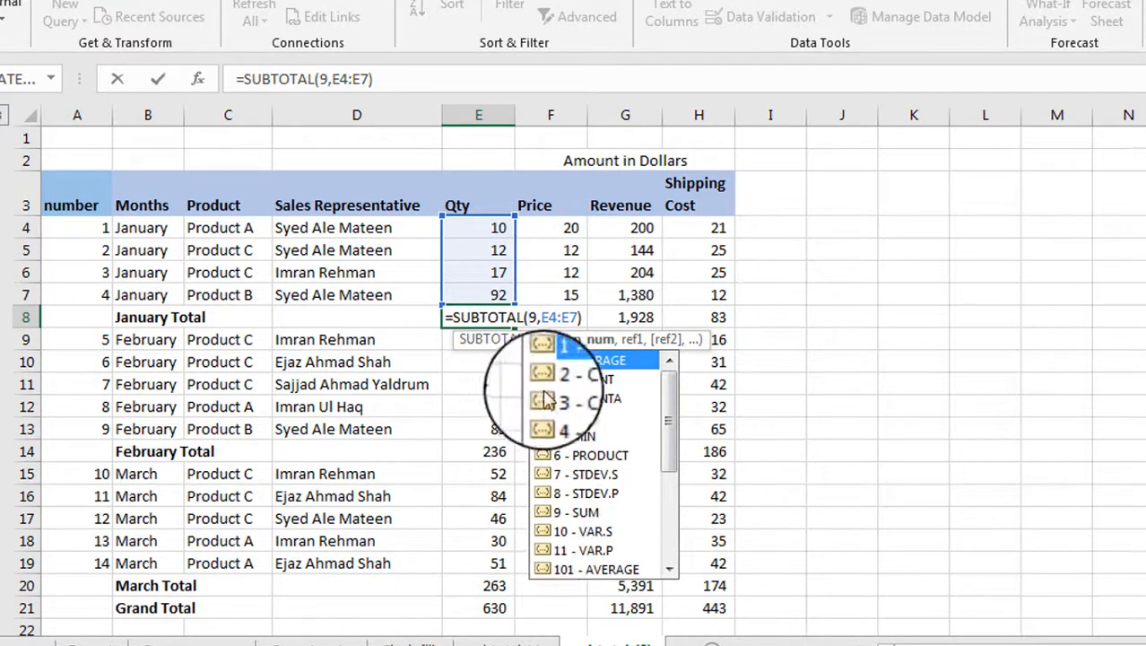
pyautogui.click(670, 570)
pyautogui.click(671, 571)
pyautogui.click(671, 570)
pyautogui.click(671, 570)
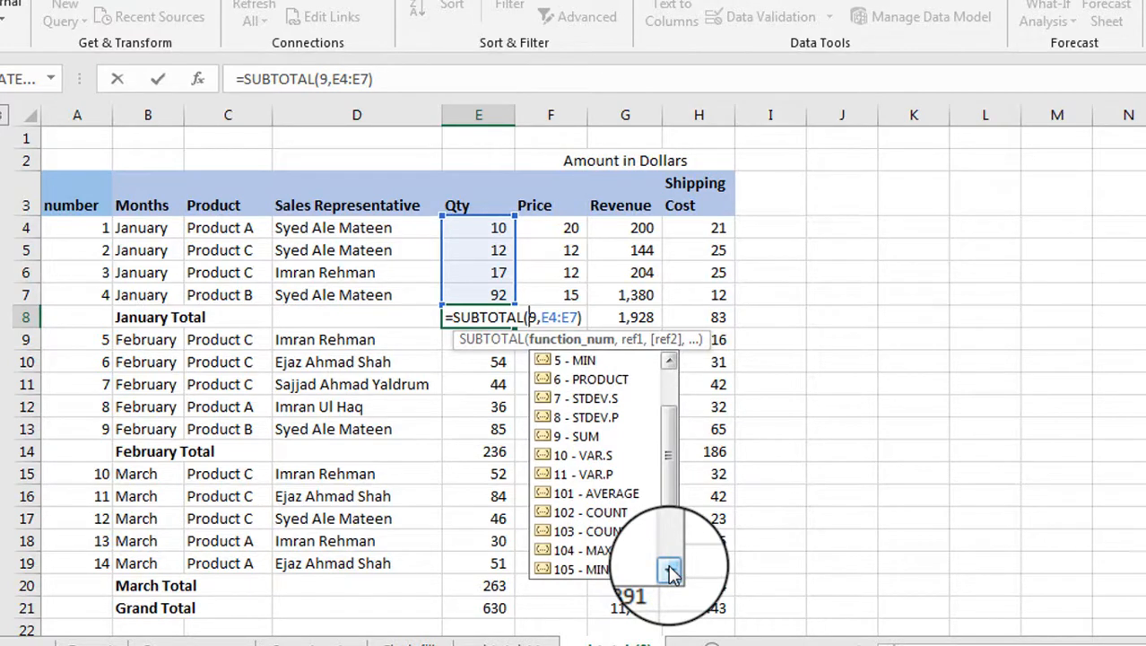
pyautogui.click(671, 570)
pyautogui.click(671, 570)
pyautogui.click(671, 571)
pyautogui.click(670, 571)
pyautogui.click(670, 570)
pyautogui.click(671, 571)
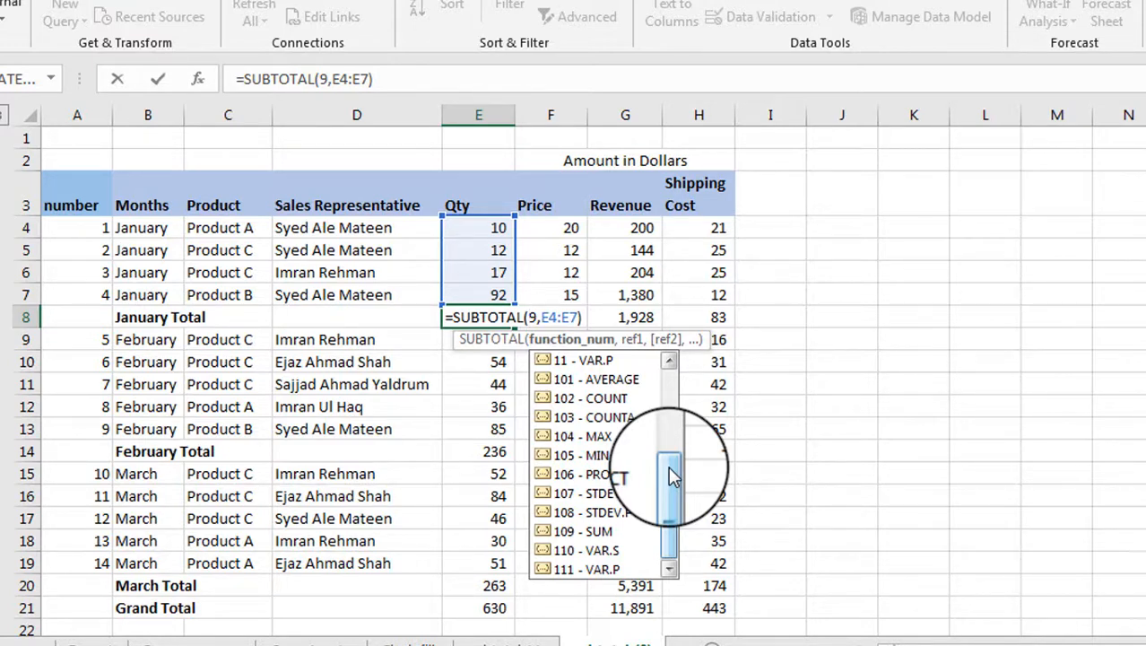
# - Set the function number of the January Total Qty formula to 109 (SUM), giving =SUBTOTAL(109,E4:E7)
pyautogui.click(565, 535)
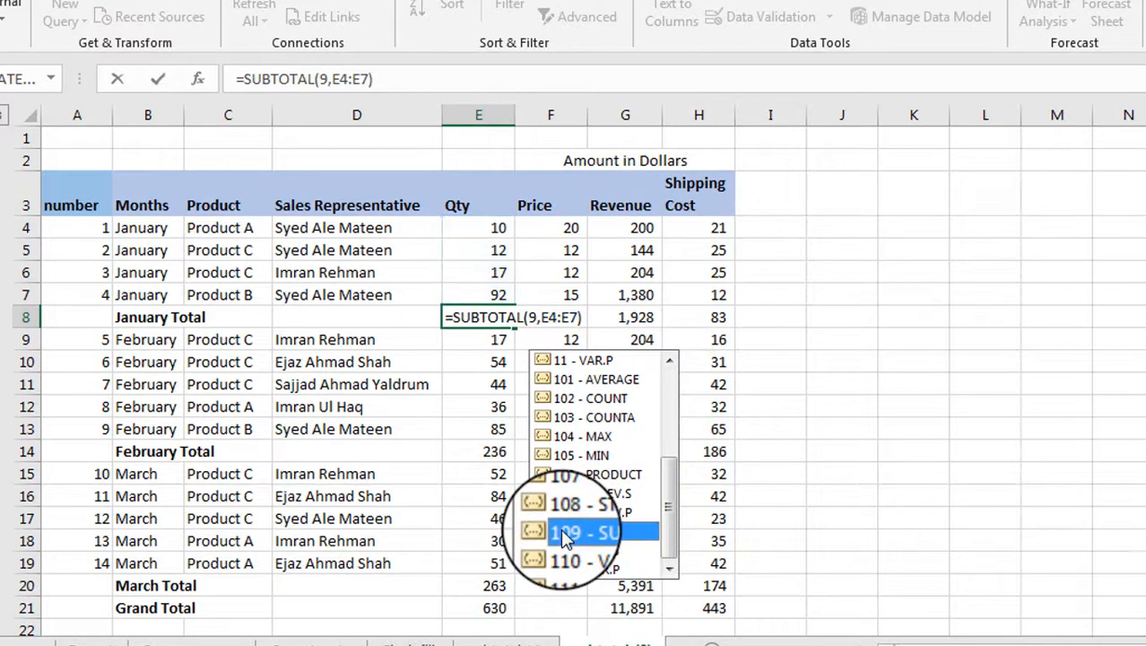
pyautogui.doubleClick(565, 535)
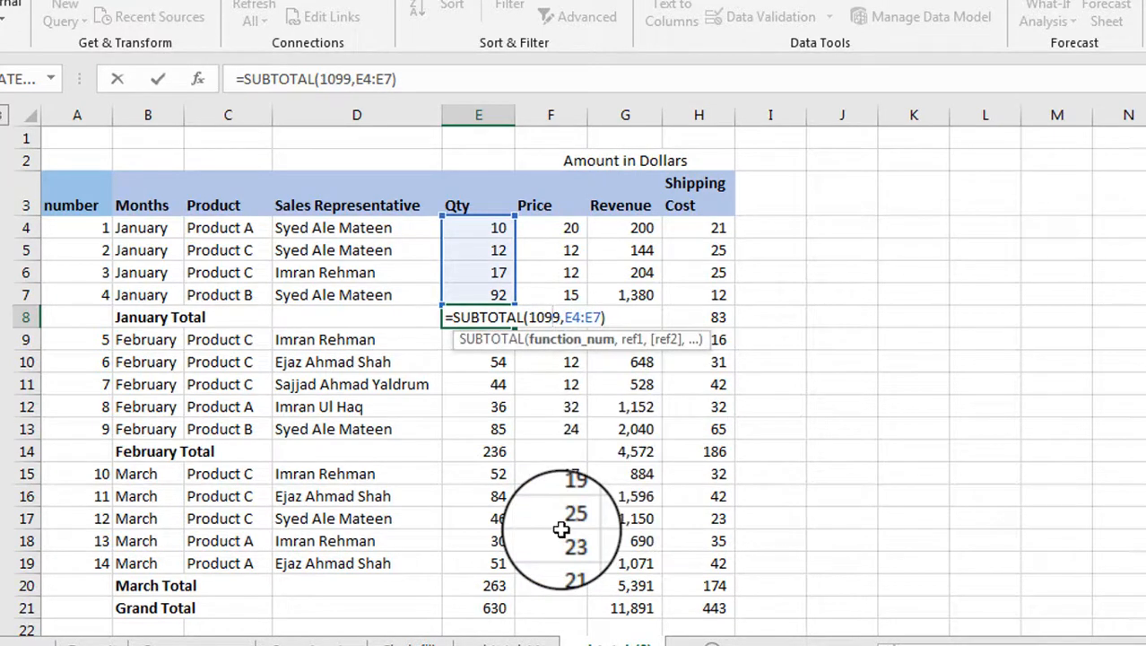
pyautogui.press('Delete')
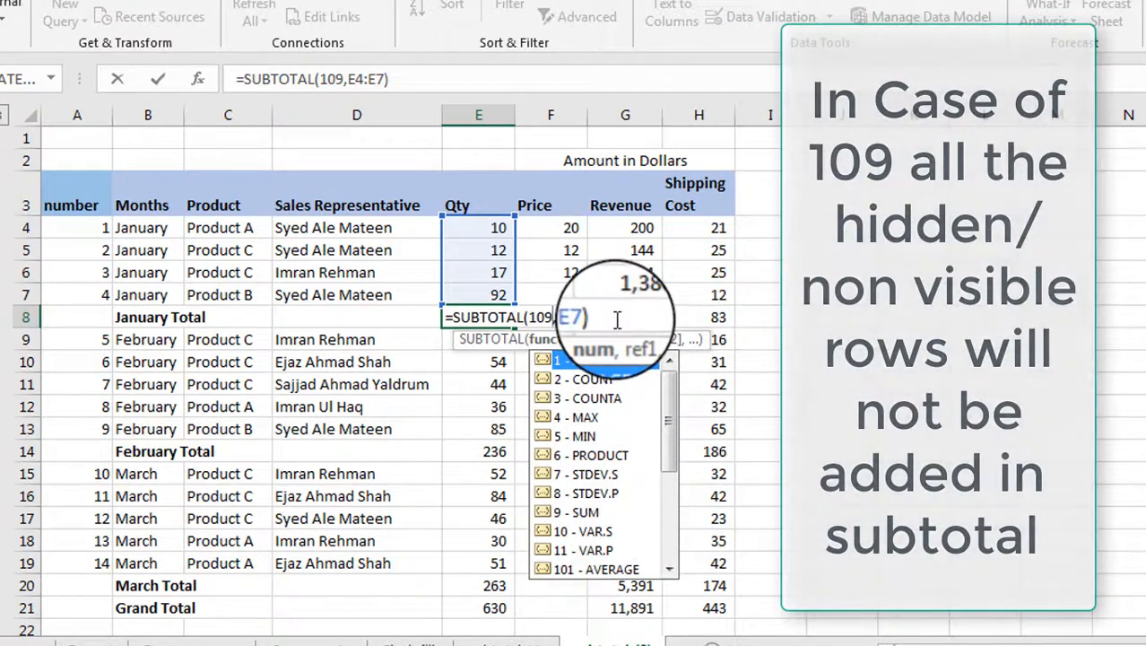
pyautogui.write(')')
pyautogui.press('Return')
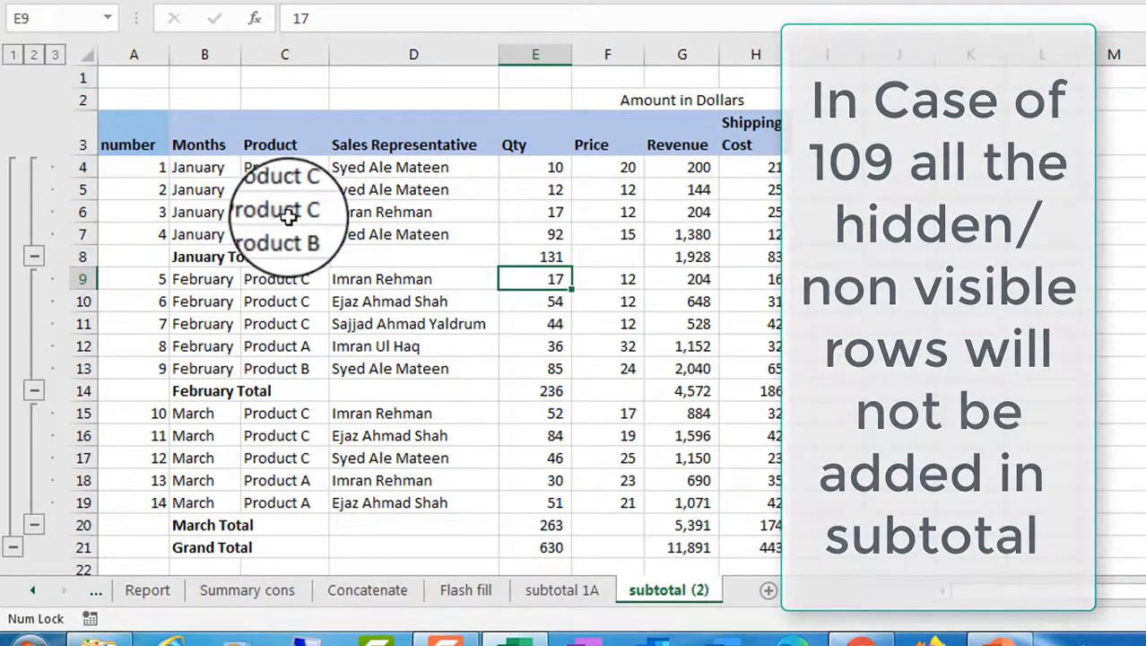
# - Check the January Qty total with the detail rows collapsed to outline level 2, and expand all rows again
pyautogui.click(520, 255)
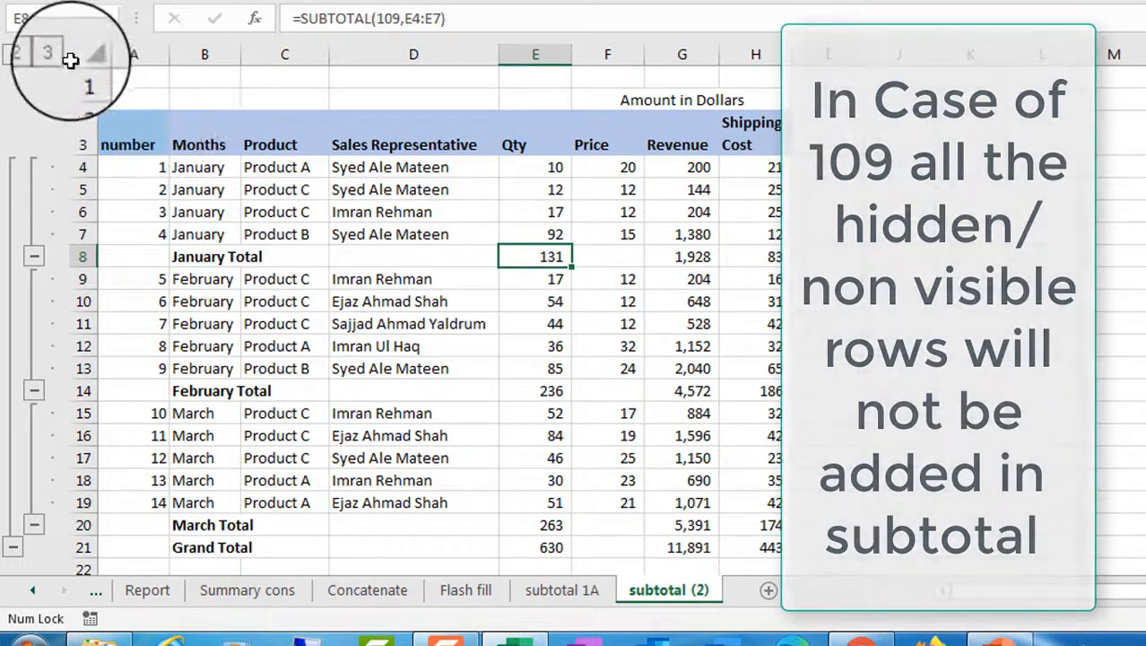
pyautogui.click(34, 57)
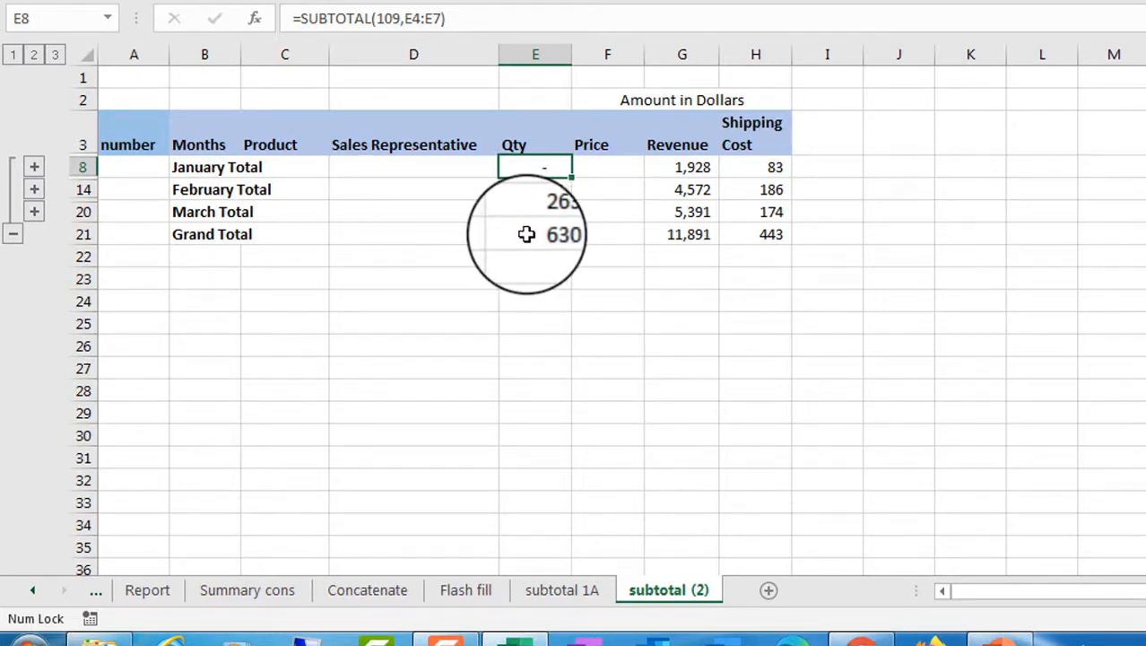
pyautogui.click(55, 56)
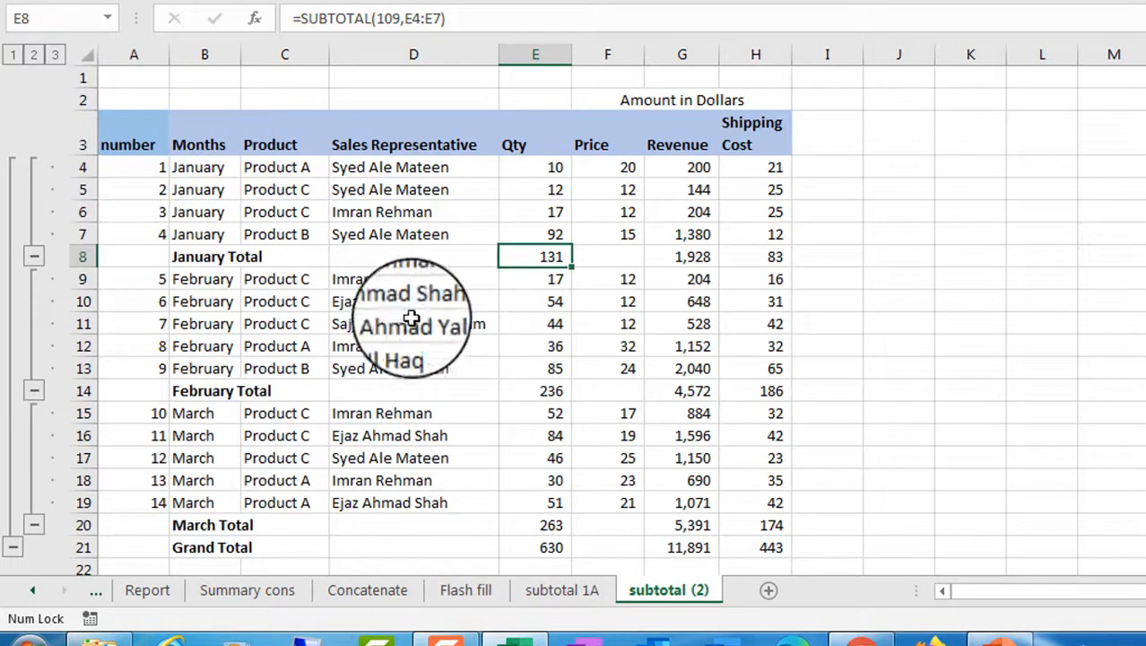
# - Set the function number of the Grand Total Qty formula to 109, giving =SUBTOTAL(109,E4:E19)
pyautogui.click(537, 547)
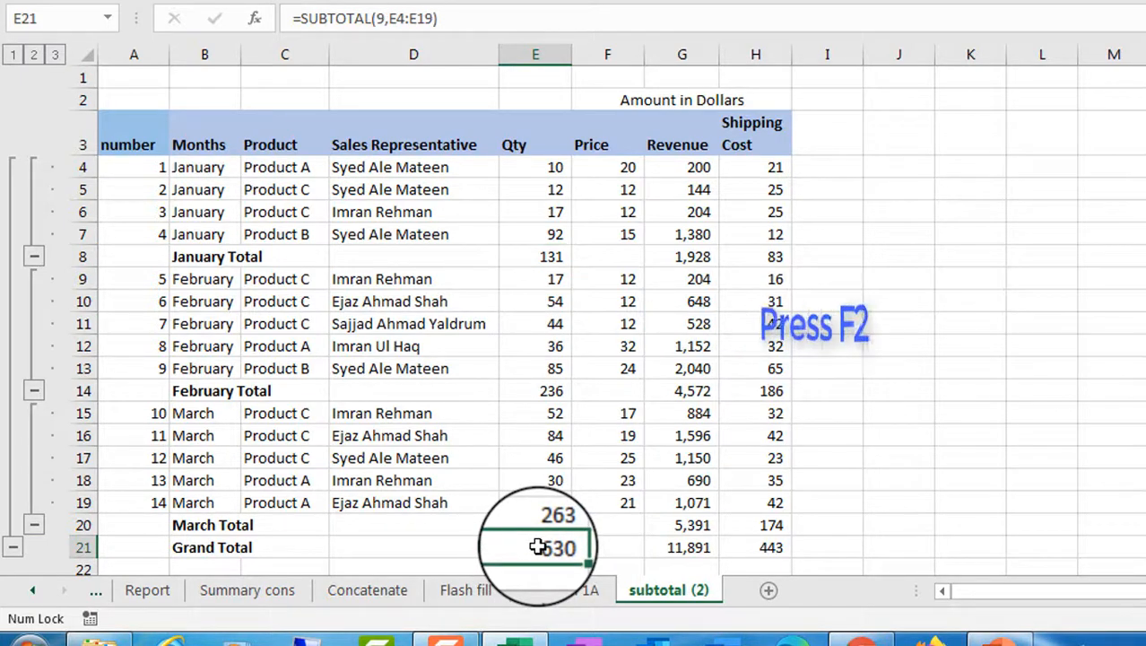
pyautogui.press('F2')
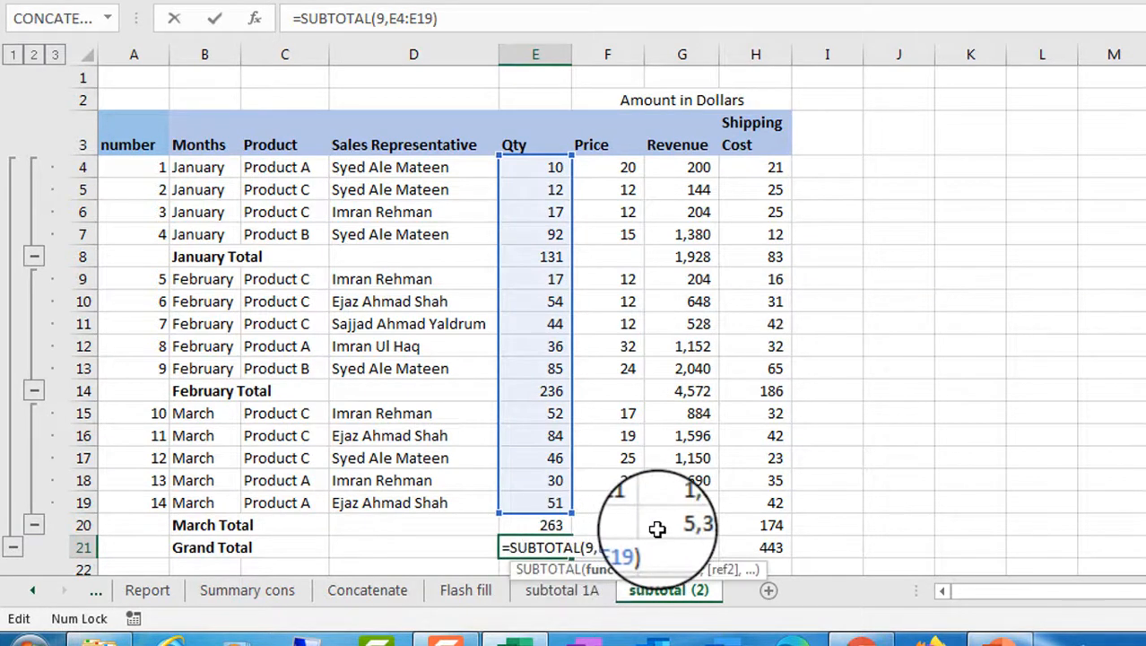
pyautogui.write('1')
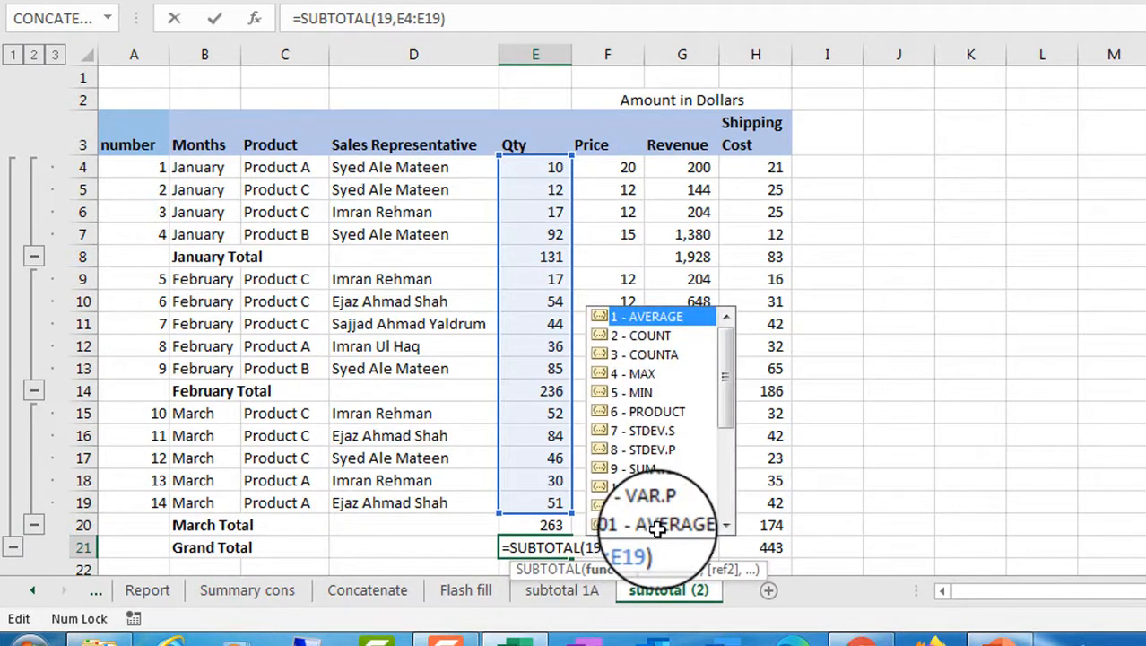
pyautogui.write('0')
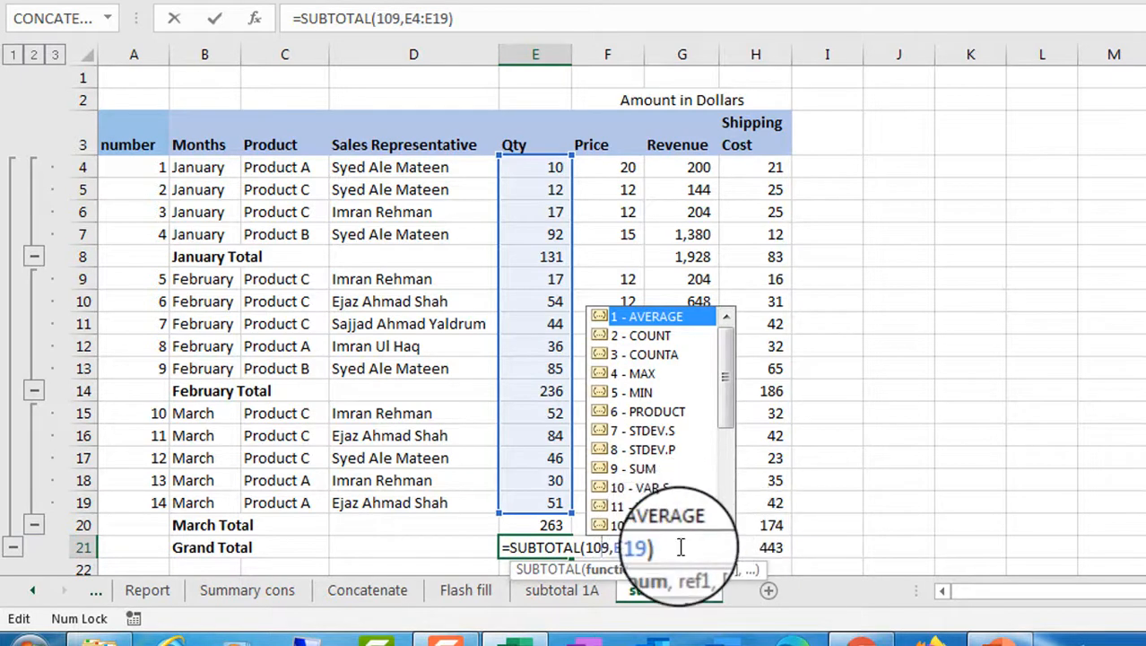
pyautogui.click(680, 547)
pyautogui.press('Return')
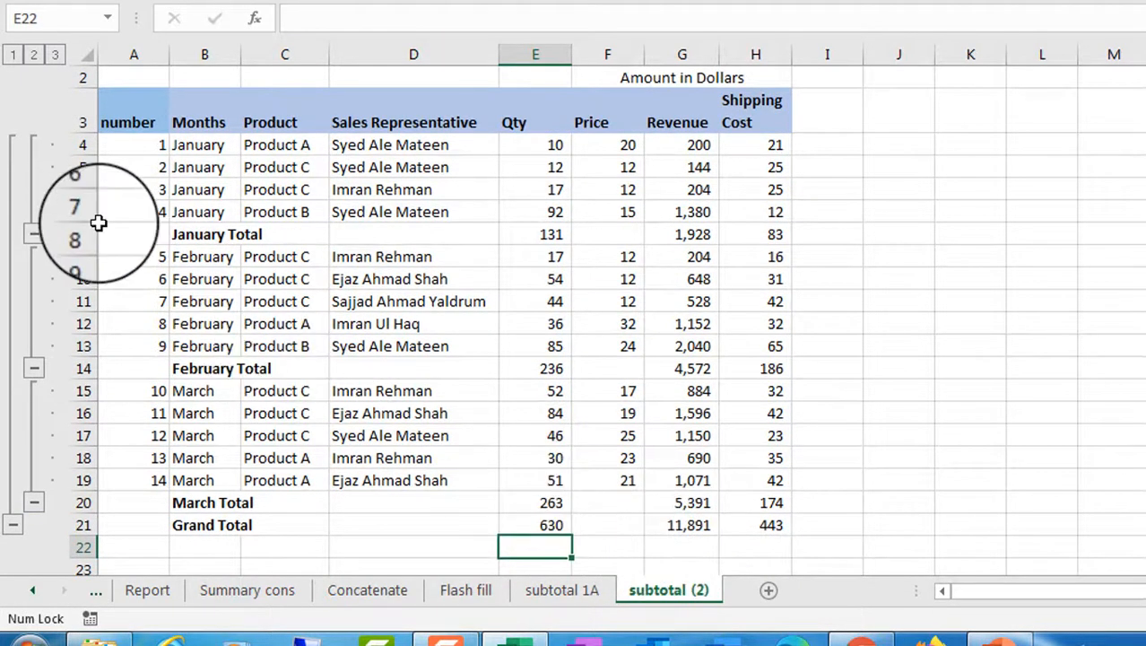
# - Check the Grand Total Qty with the detail rows collapsed to outline level 2, and expand all rows again
pyautogui.click(36, 58)
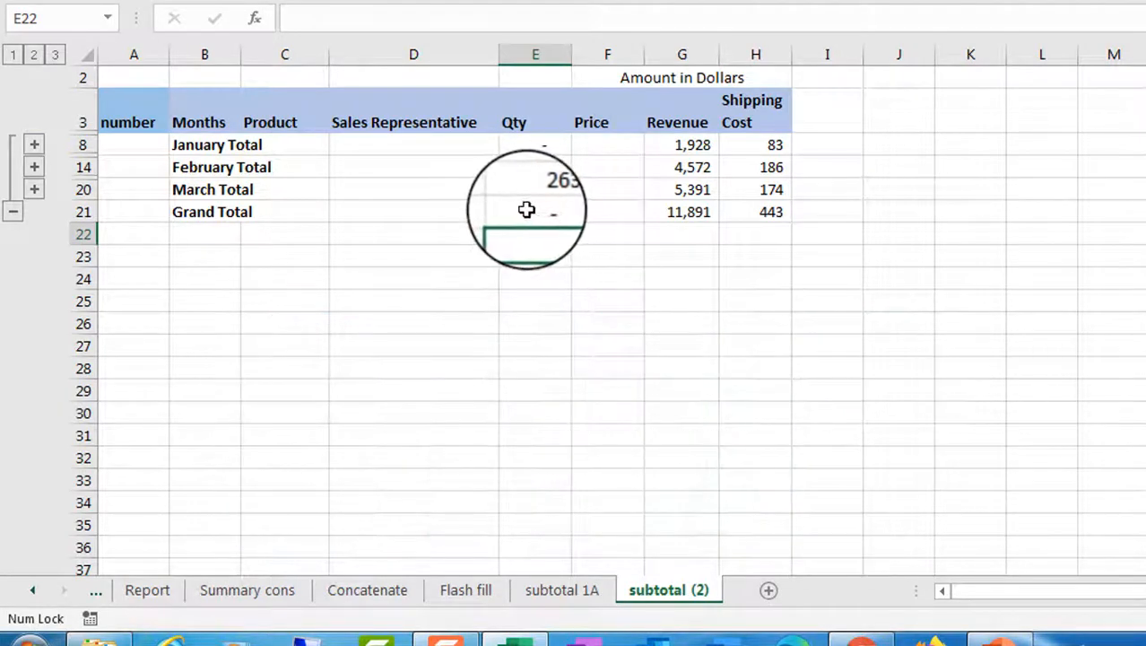
pyautogui.click(53, 56)
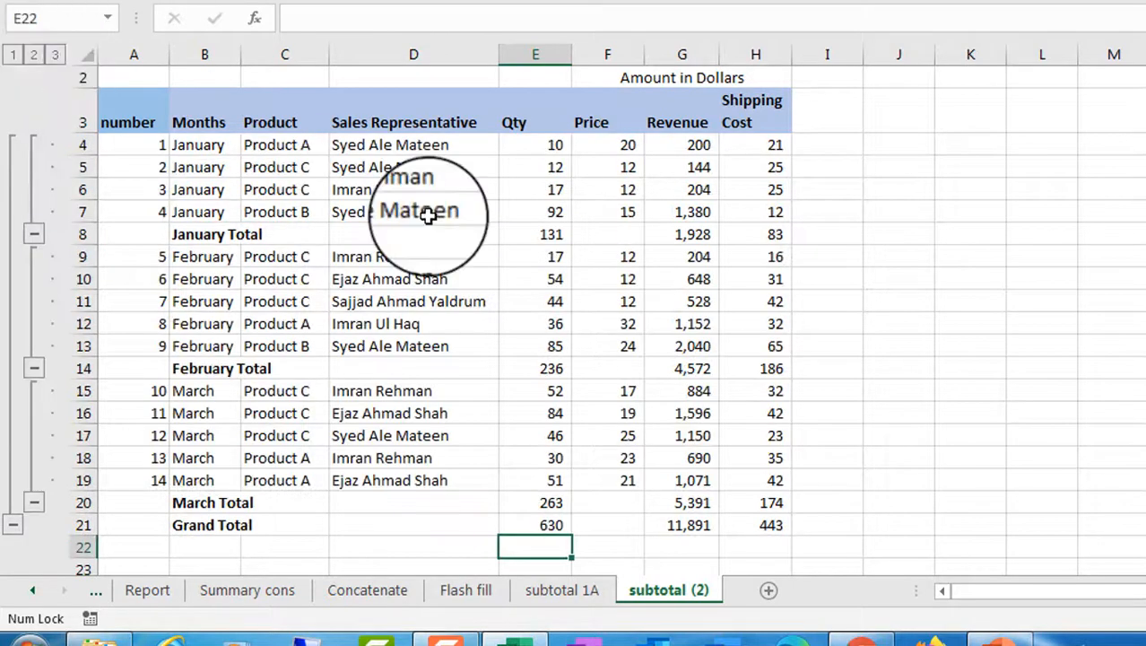
# - Switch the January Total Qty formula back to including hidden rows and collapse the table to outline level 2
pyautogui.click(550, 235)
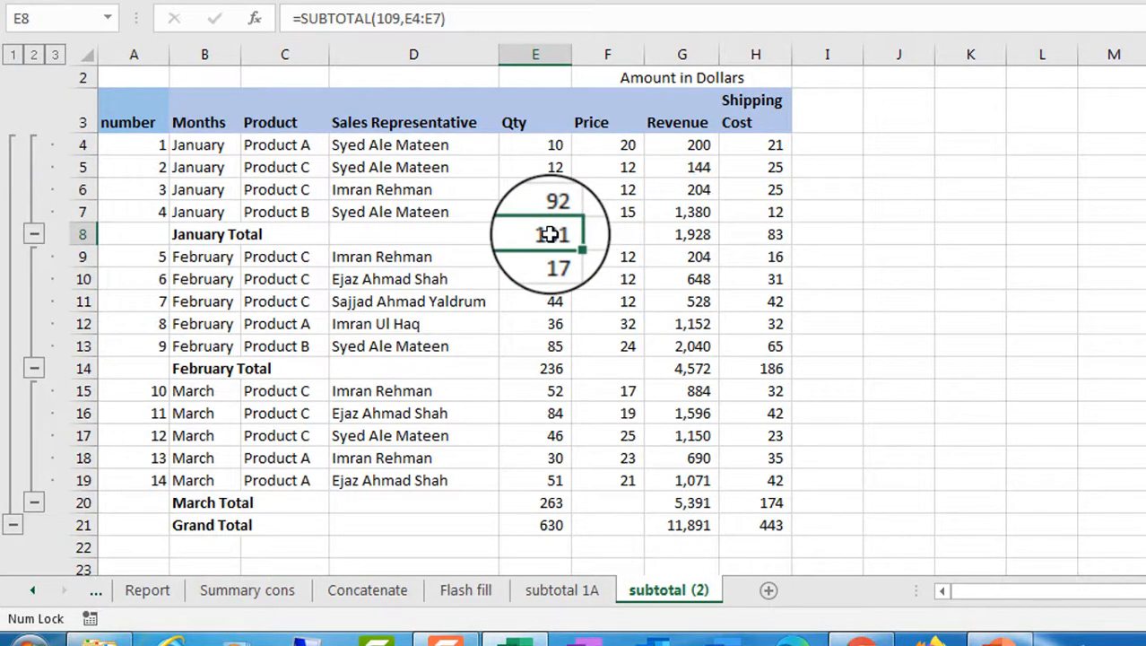
pyautogui.press('Return')
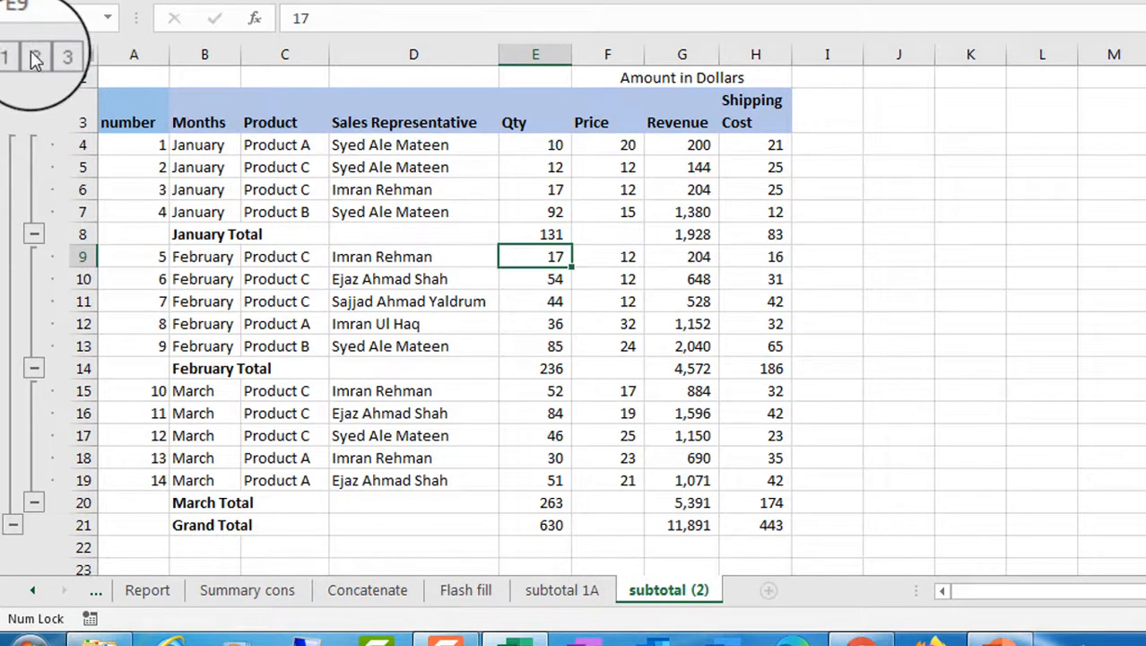
pyautogui.click(34, 56)
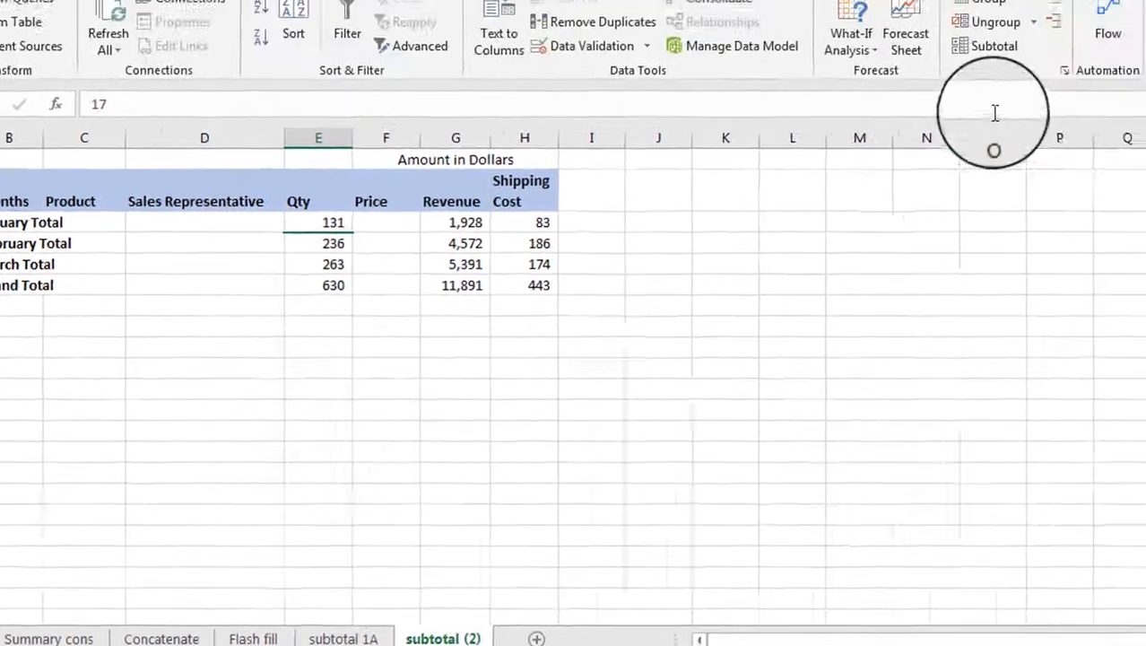
# - Remove all subtotals and sort the whole table by Product from A to Z, expanding the selection to the adjacent columns
pyautogui.click(986, 46)
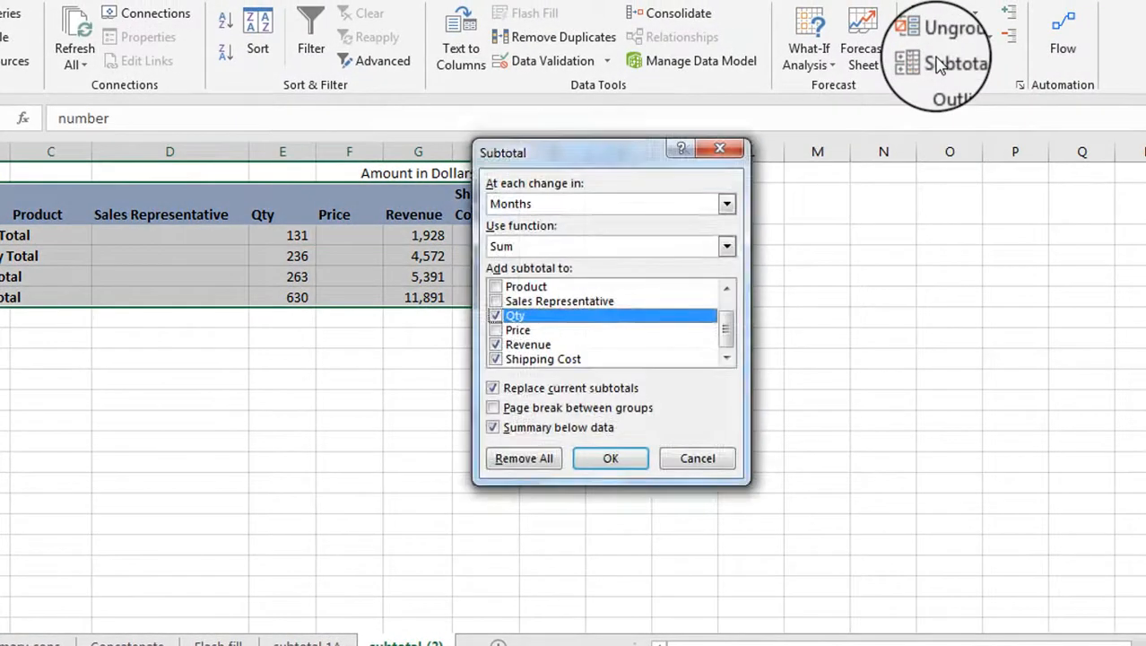
pyautogui.click(529, 463)
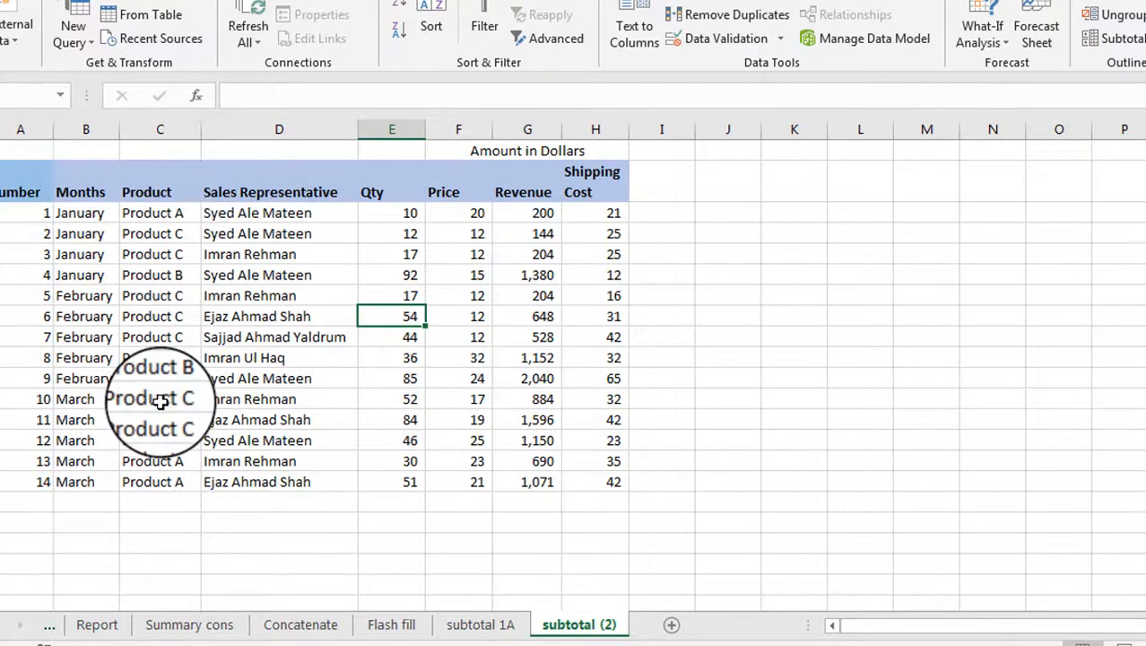
pyautogui.click(167, 212)
pyautogui.moveTo(151, 392); pyautogui.dragTo(151, 482)
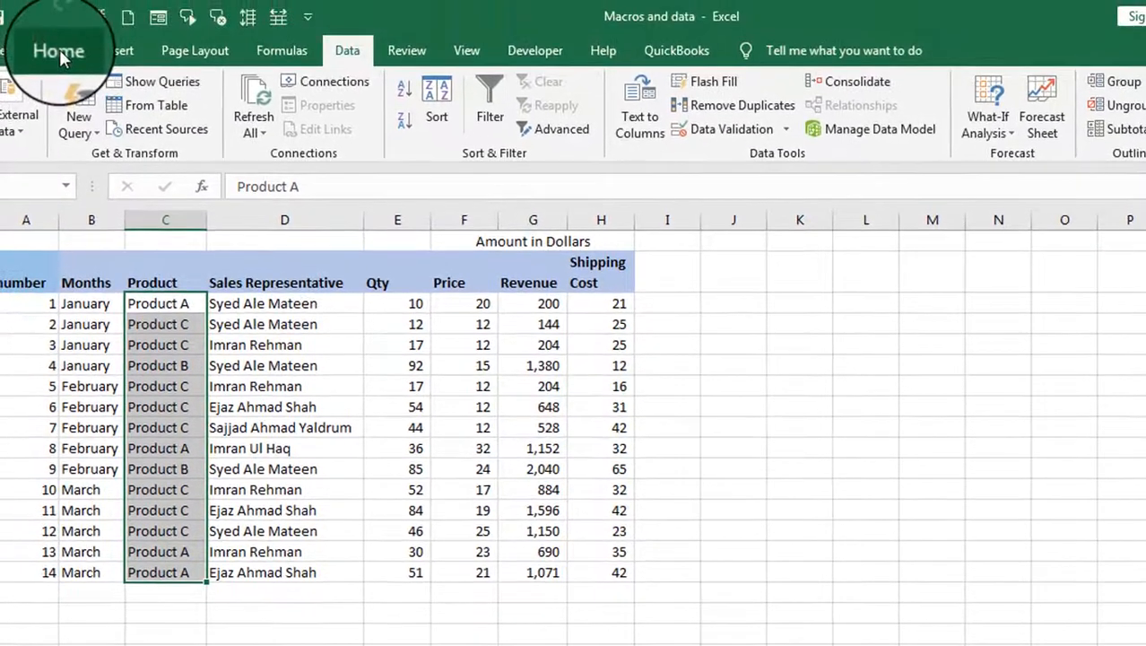
pyautogui.click(59, 52)
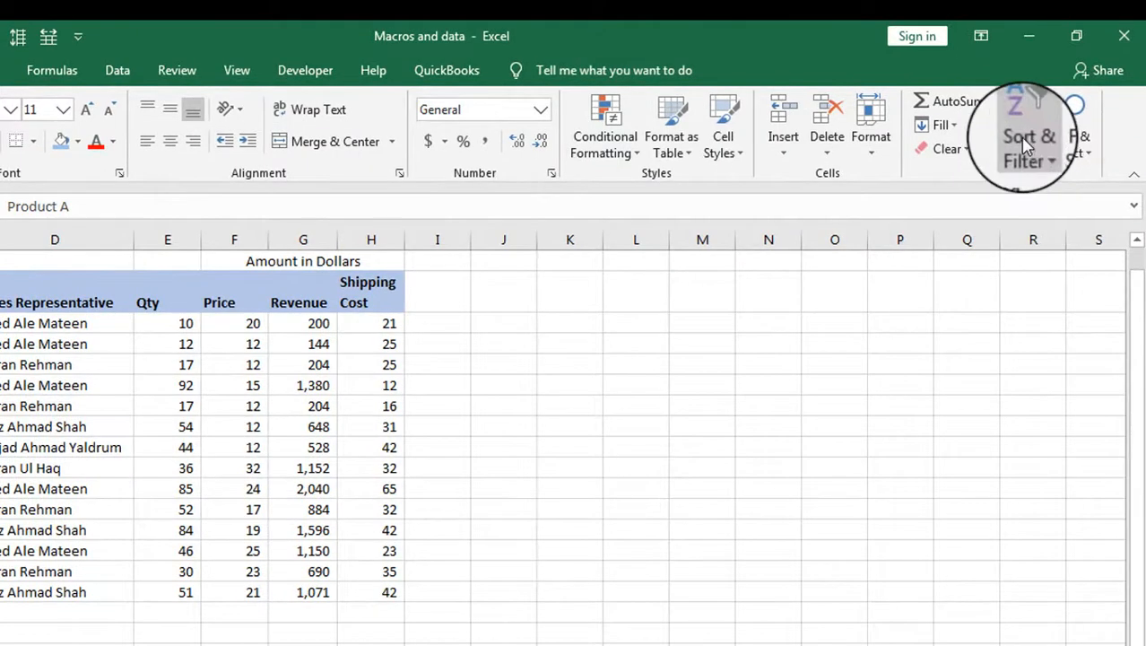
pyautogui.click(1025, 145)
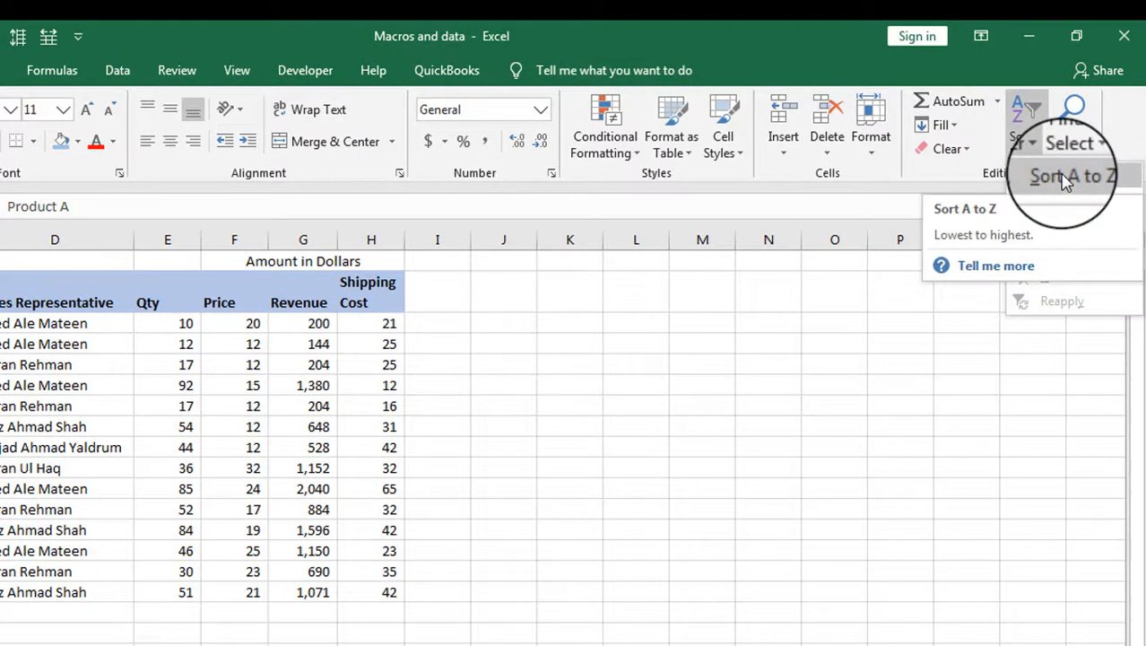
pyautogui.click(1064, 178)
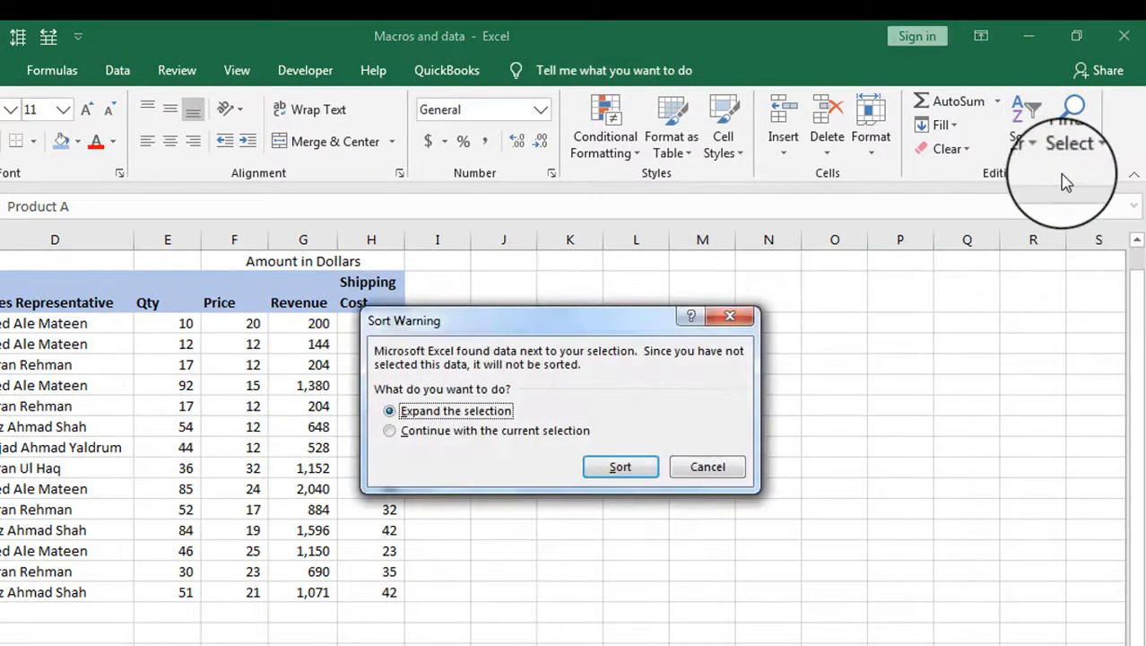
pyautogui.click(620, 469)
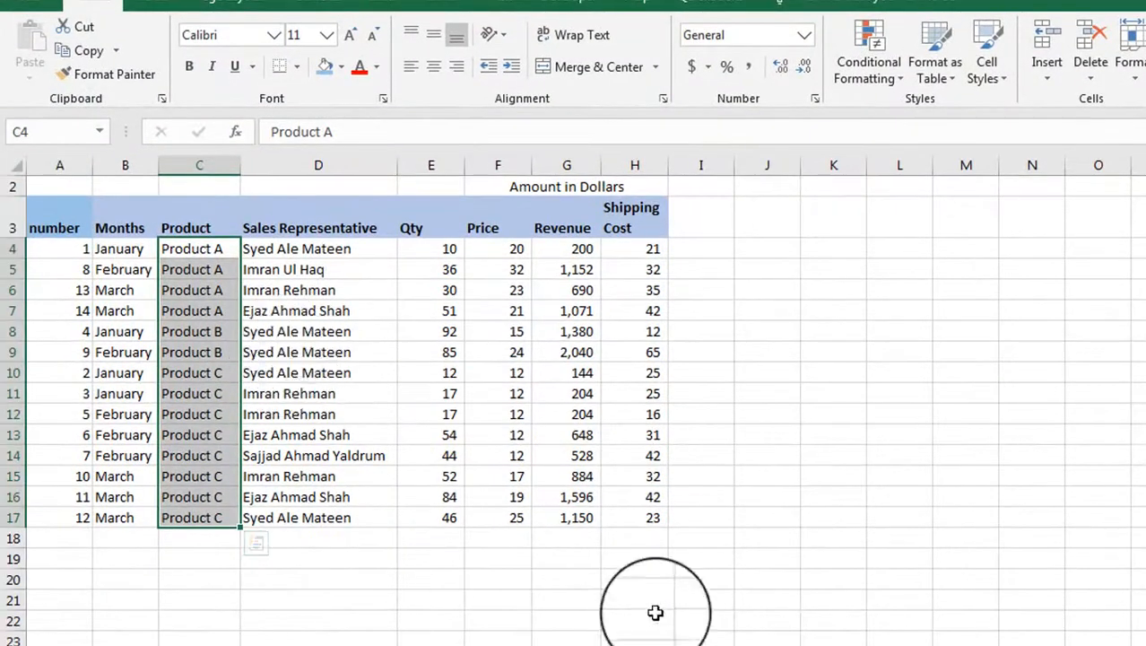
pyautogui.click(796, 632)
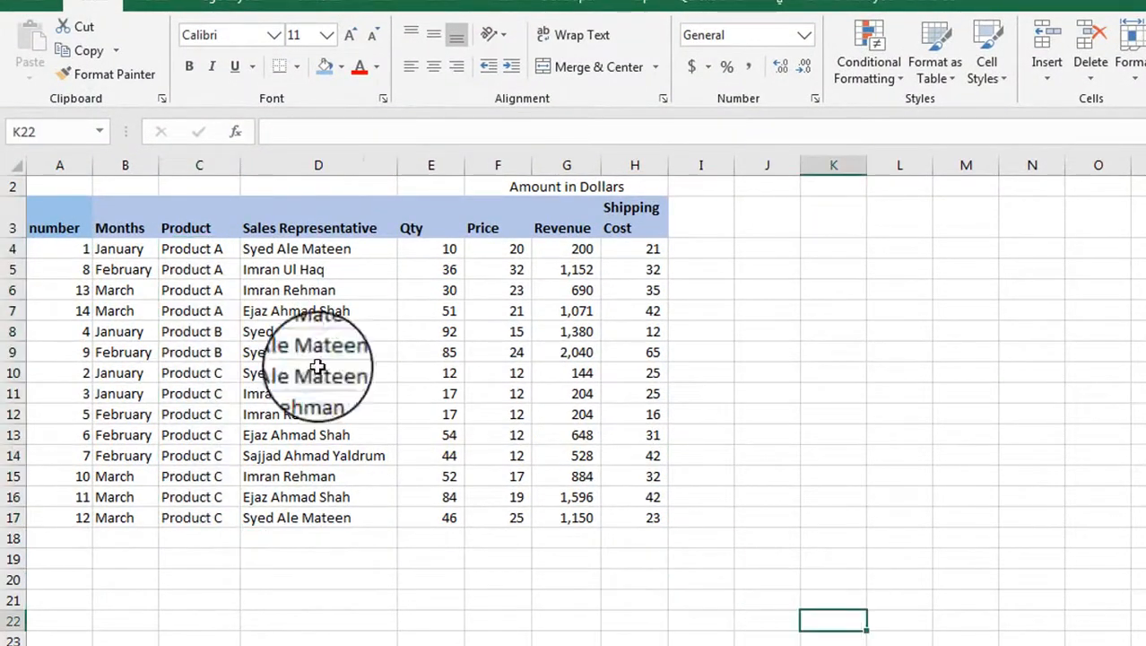
# - Add Sum subtotals for Qty, Revenue and Shipping Cost at each change in Product
pyautogui.click(127, 251)
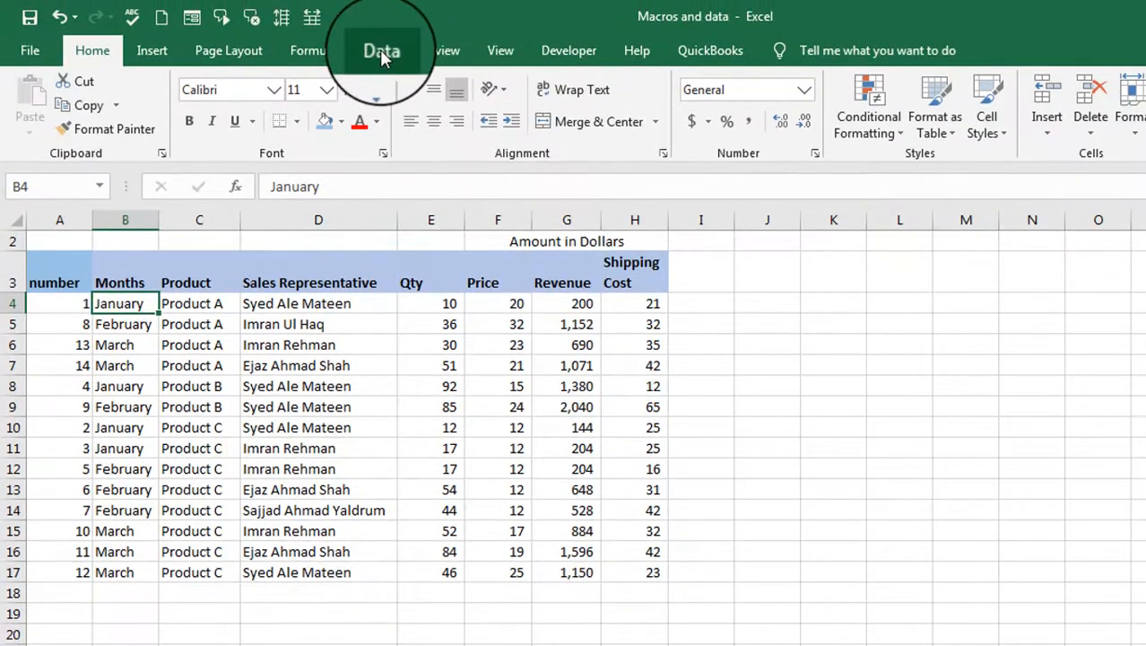
pyautogui.click(381, 52)
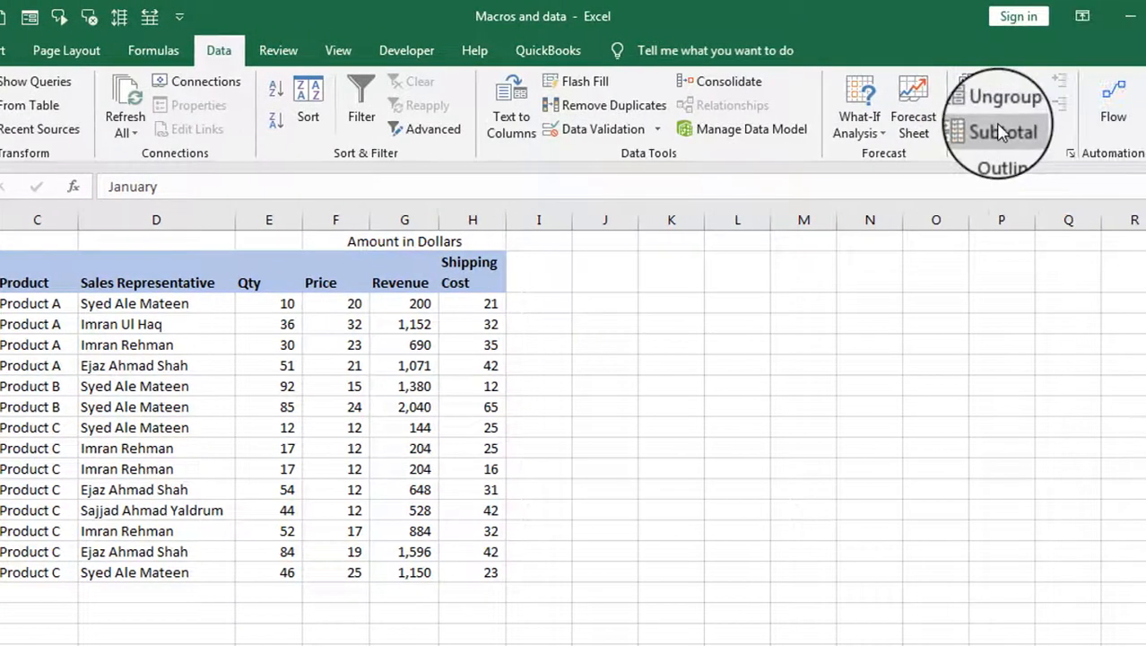
pyautogui.click(1075, 144)
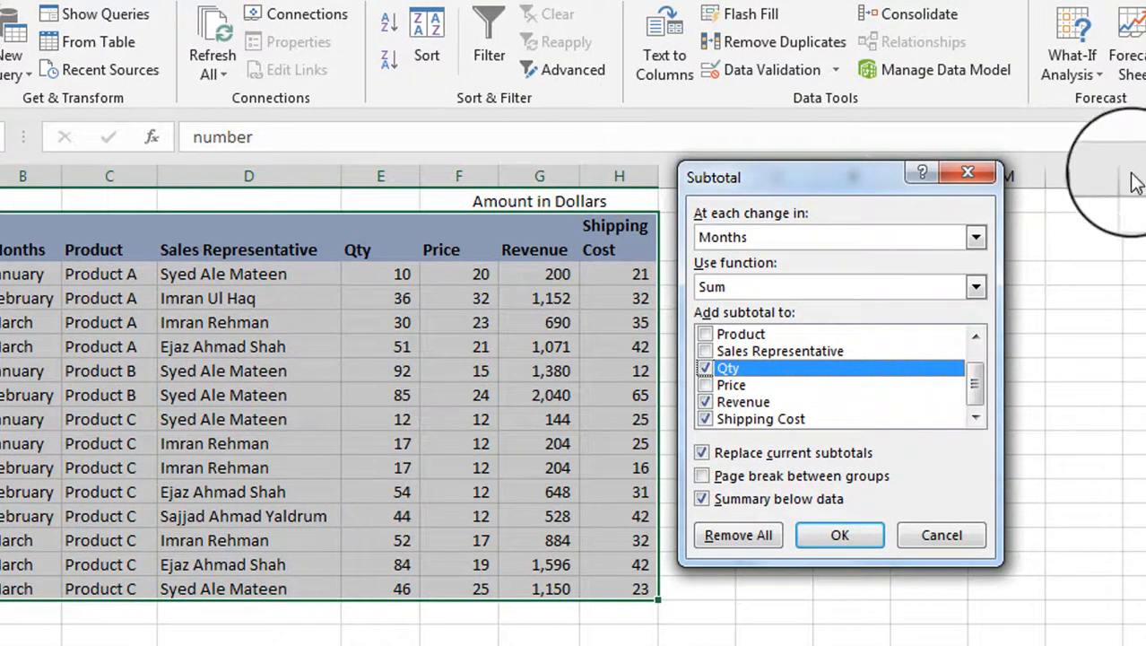
pyautogui.click(975, 244)
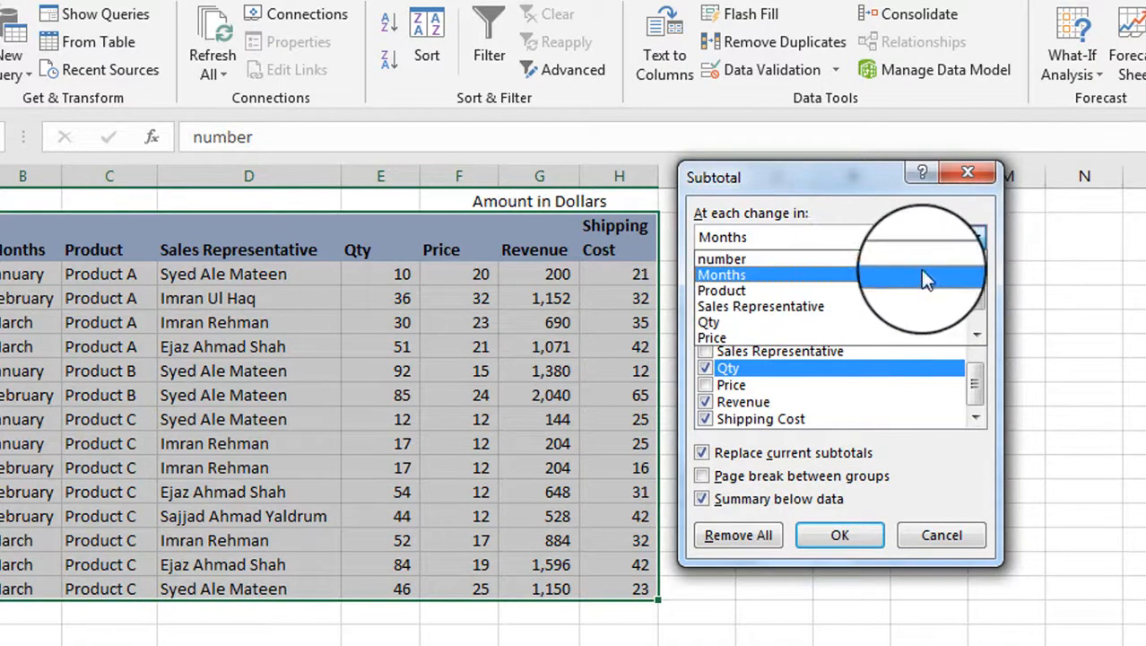
pyautogui.click(914, 289)
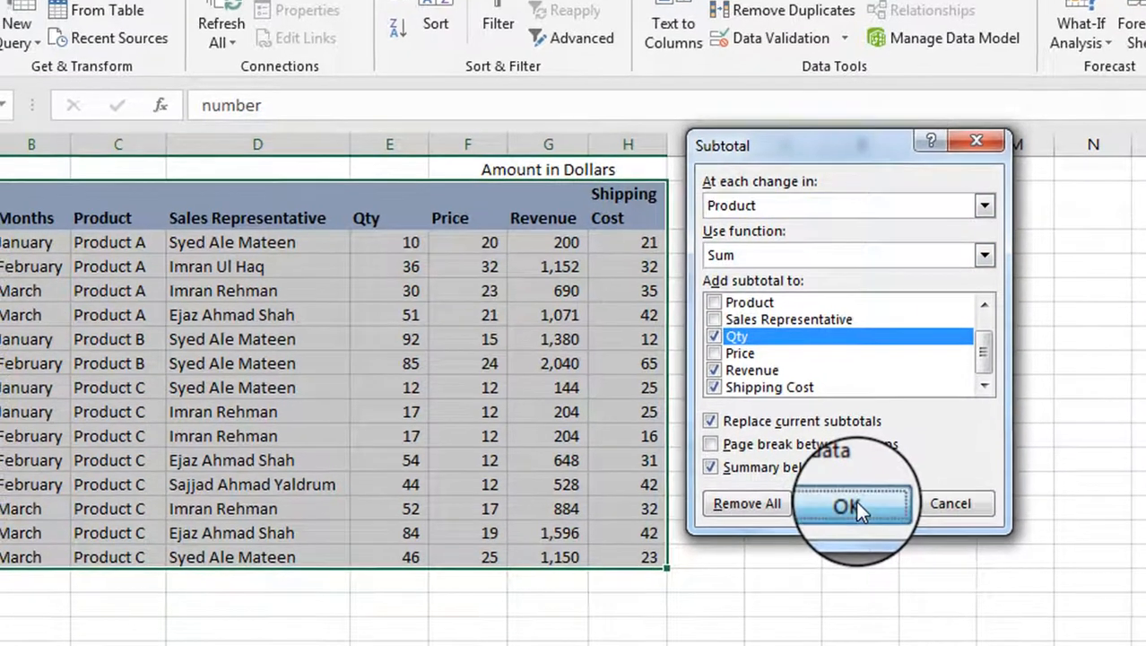
pyautogui.click(847, 533)
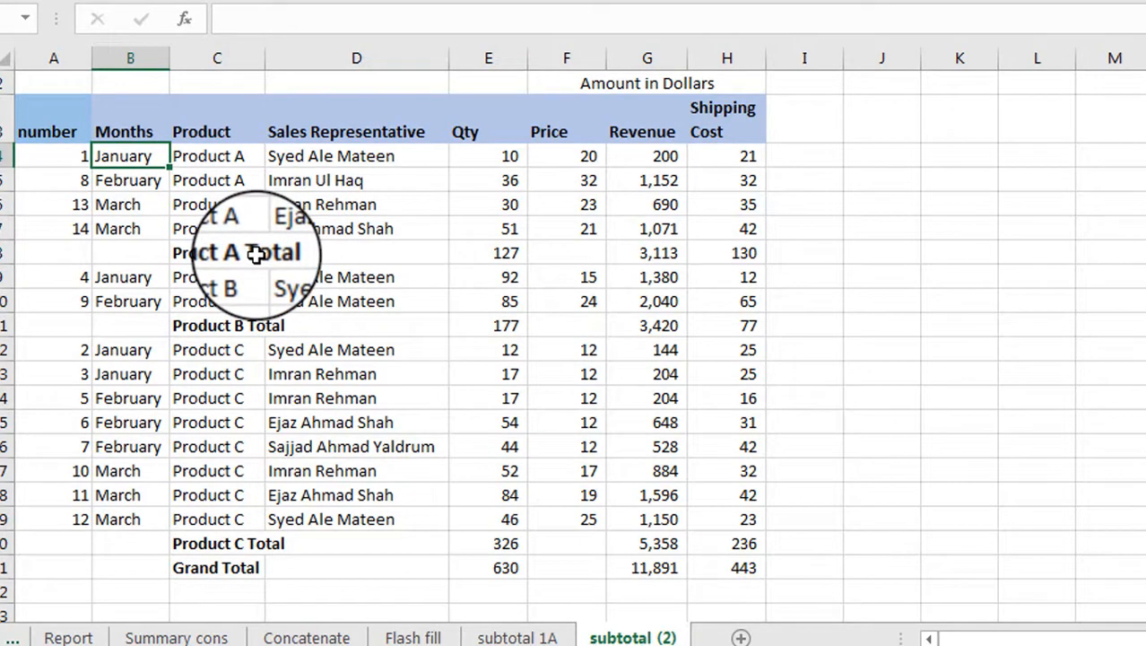
# - Inspect the SUBTOTAL formula behind the Product B Total in the Qty column, leaving it as it is
pyautogui.click(508, 326)
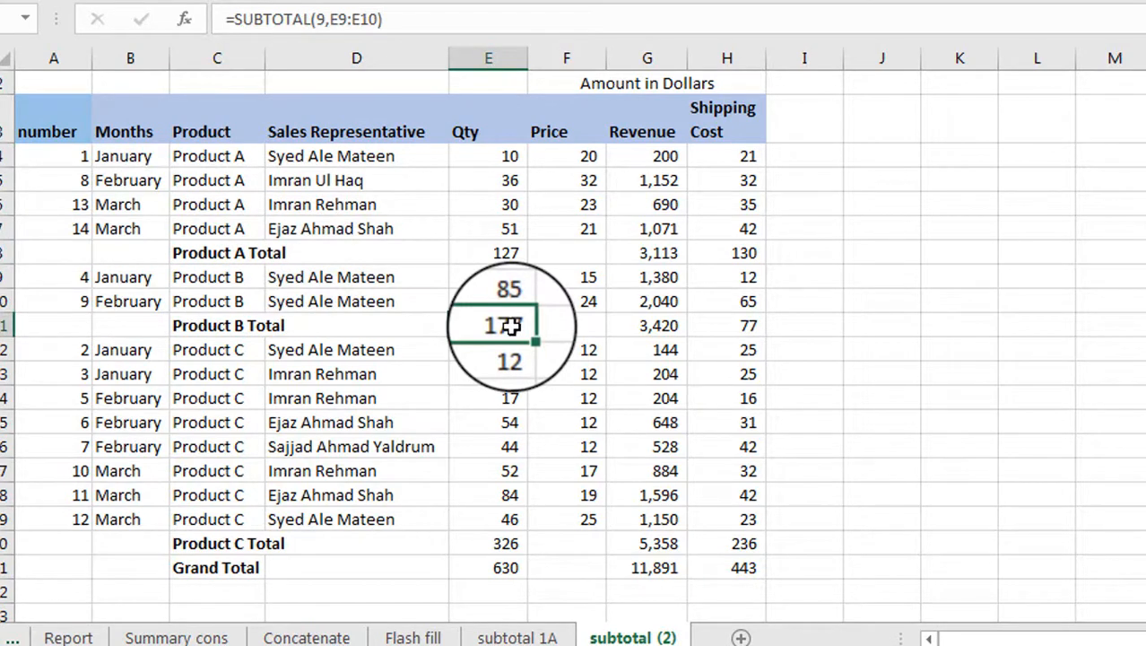
pyautogui.doubleClick(510, 326)
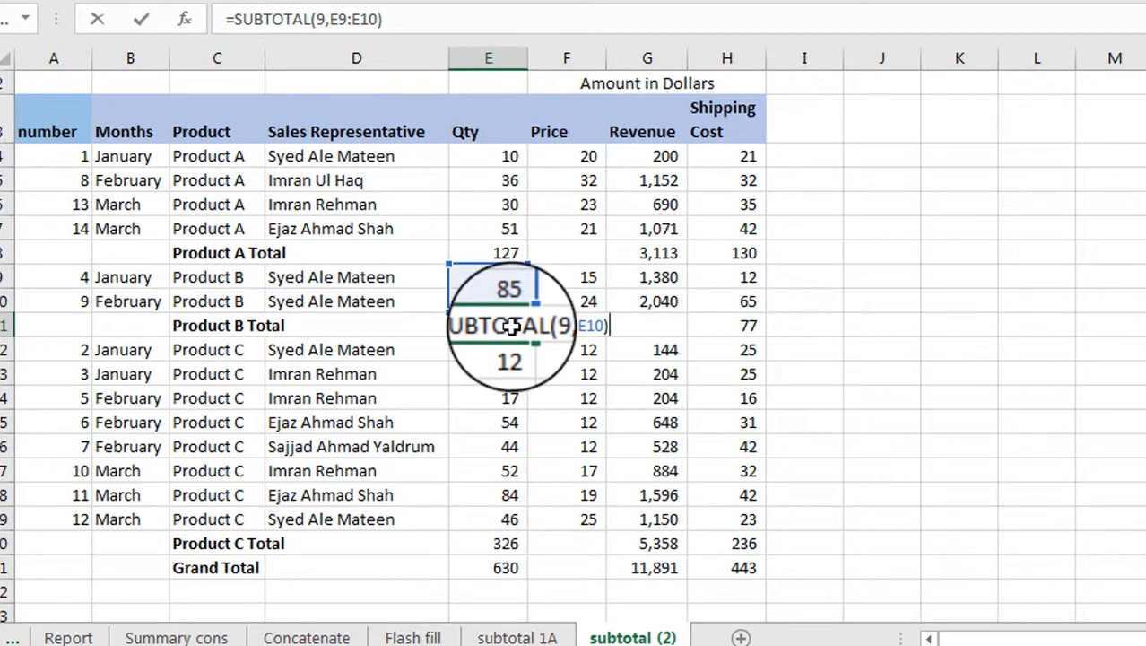
pyautogui.press('Return')
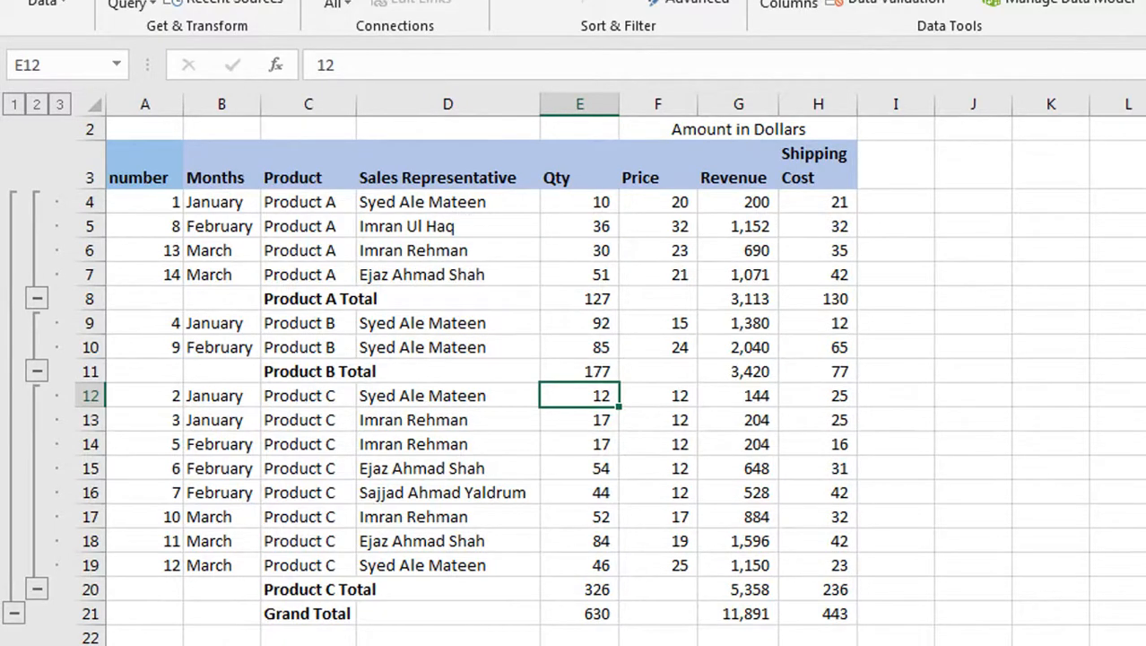
# - Remove all subtotals and sort the whole table by Sales Representative from A to Z, expanding the selection to the adjacent columns
pyautogui.click(1145, 4)
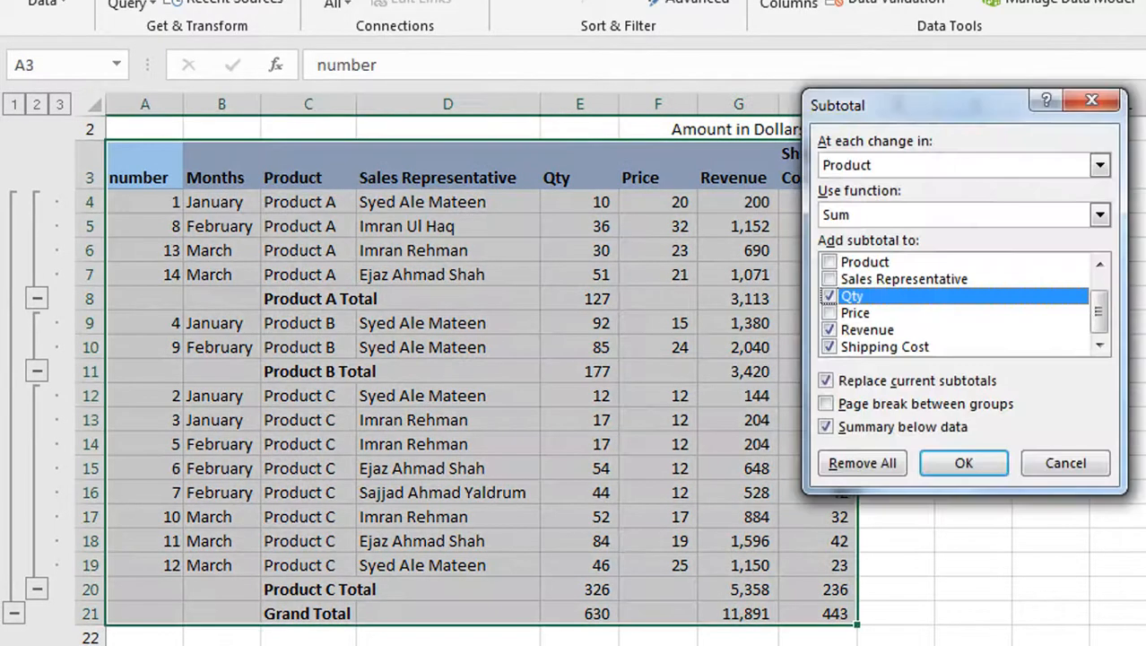
pyautogui.click(854, 464)
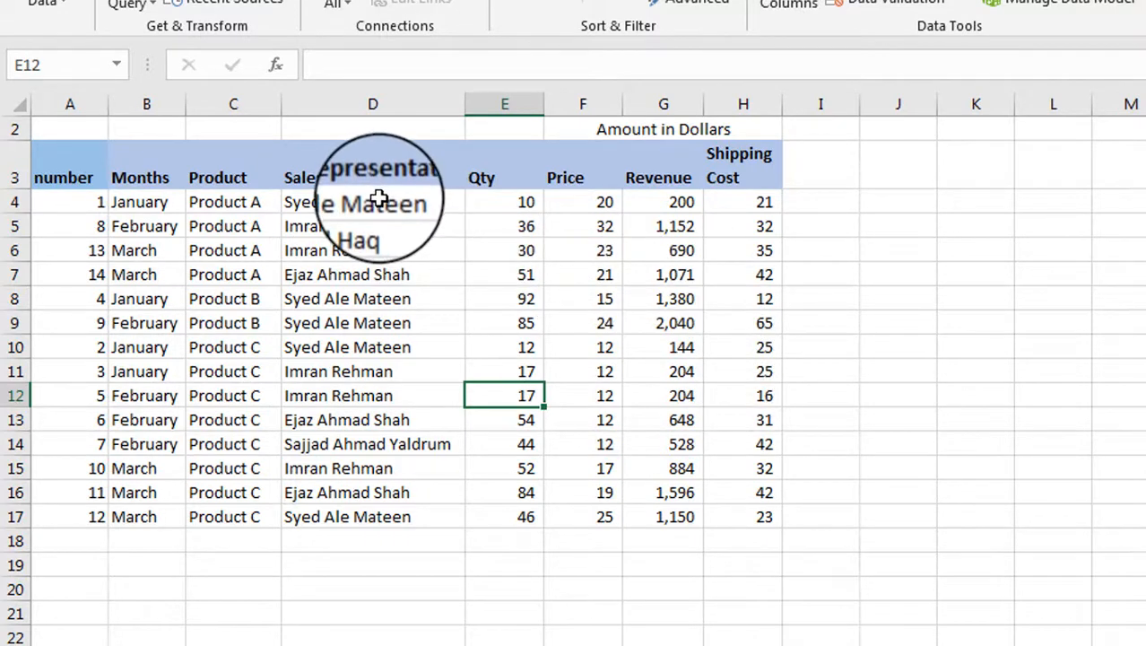
pyautogui.moveTo(378, 196); pyautogui.dragTo(366, 516)
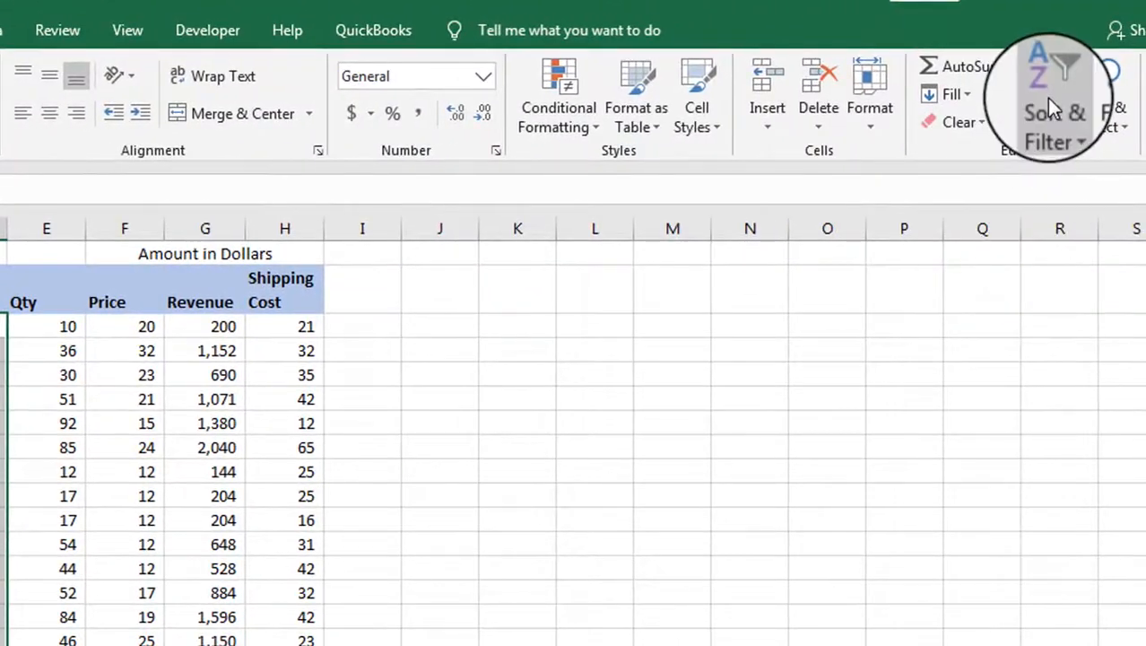
pyautogui.click(1060, 107)
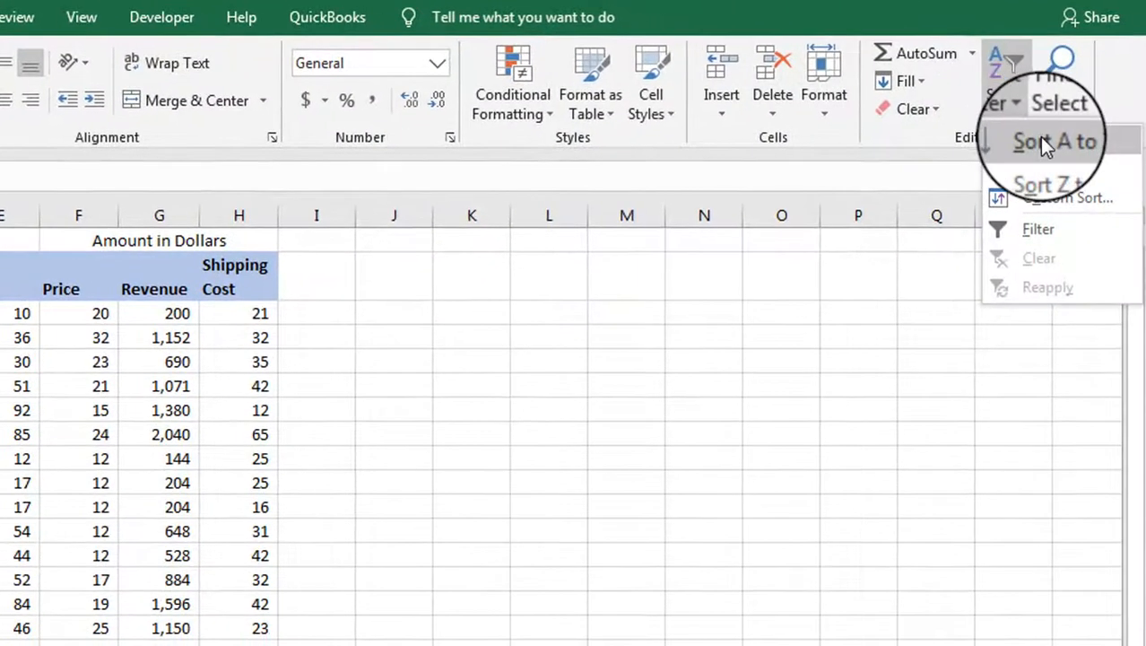
pyautogui.click(1051, 144)
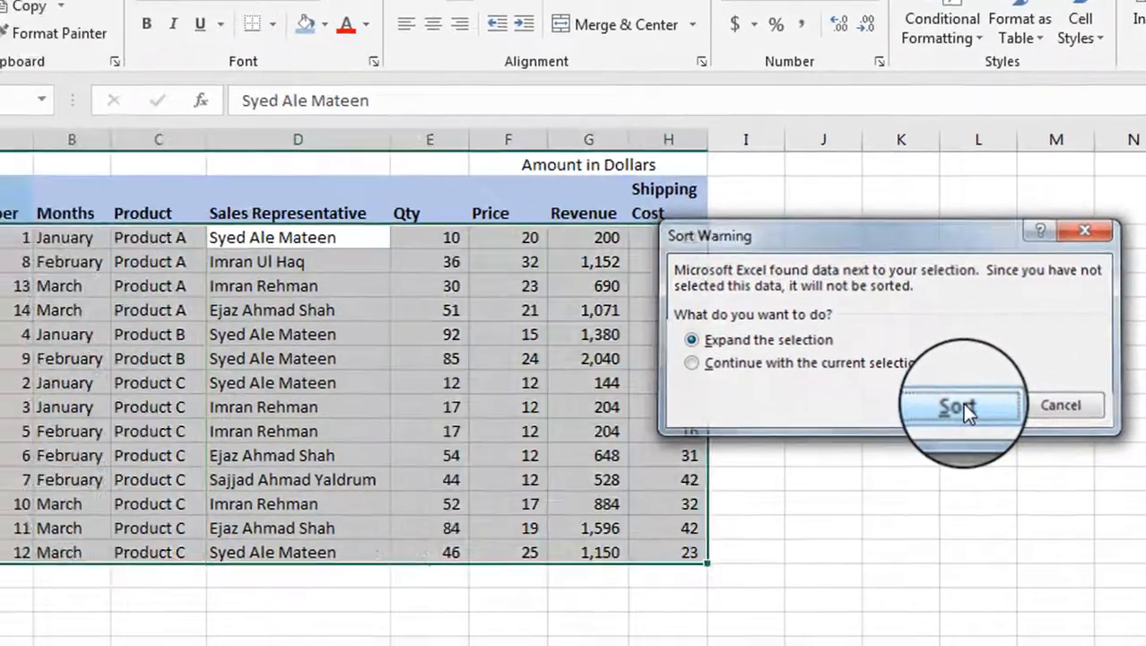
pyautogui.click(527, 487)
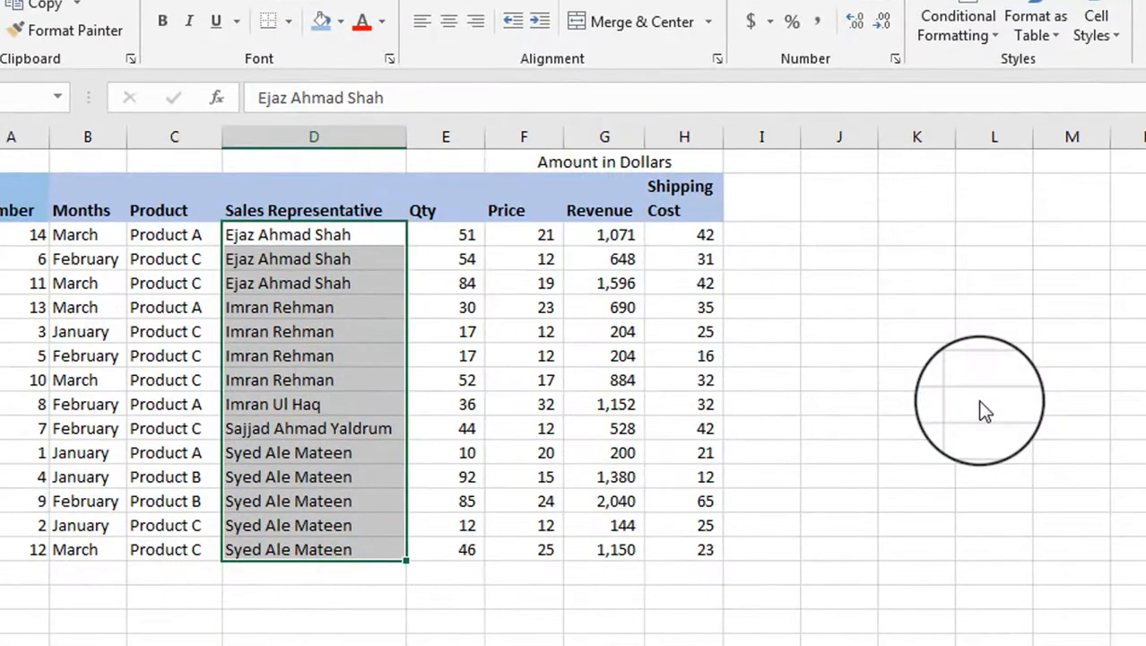
pyautogui.click(984, 471)
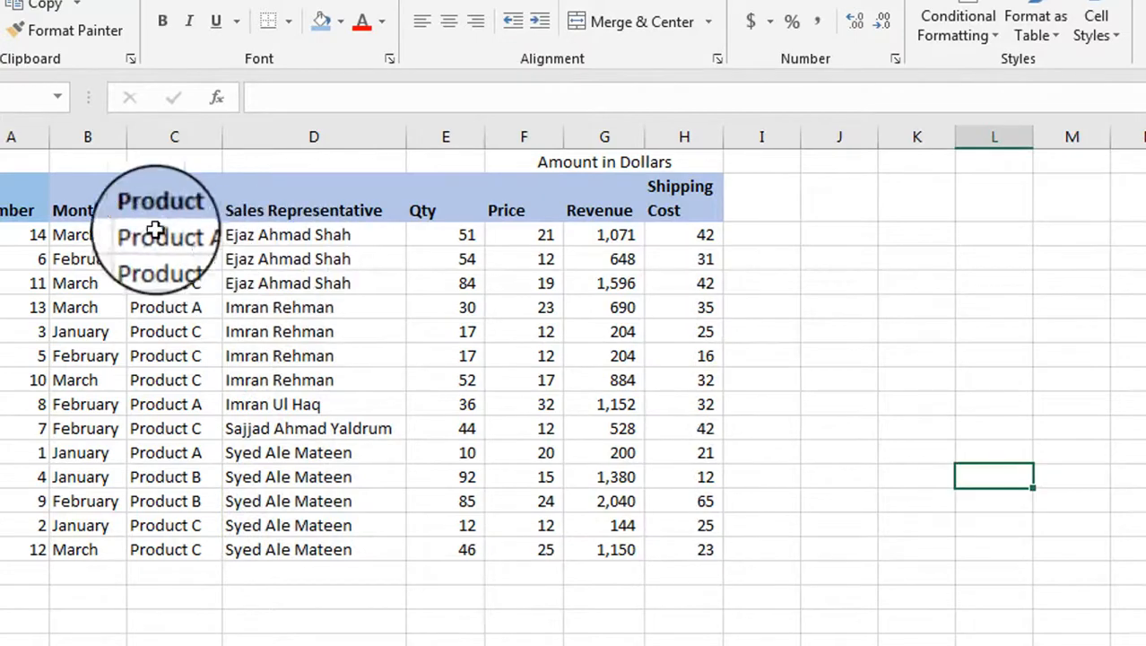
# - Add Sum subtotals for Qty, Revenue and Shipping Cost at each change in Sales Representative
pyautogui.click(92, 235)
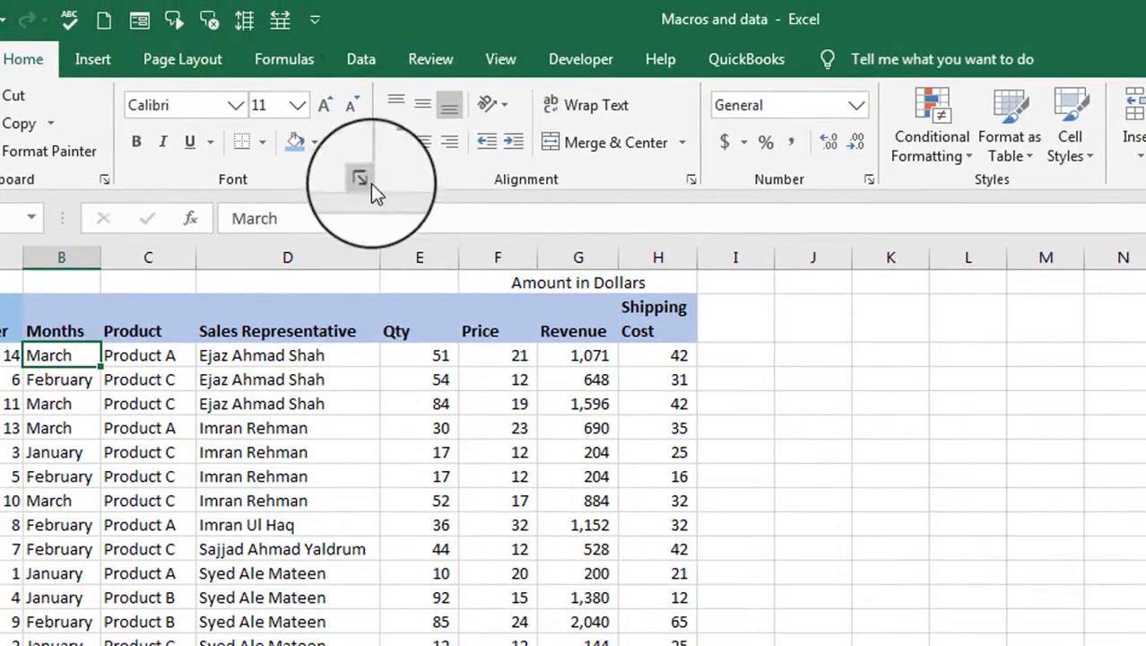
pyautogui.click(362, 59)
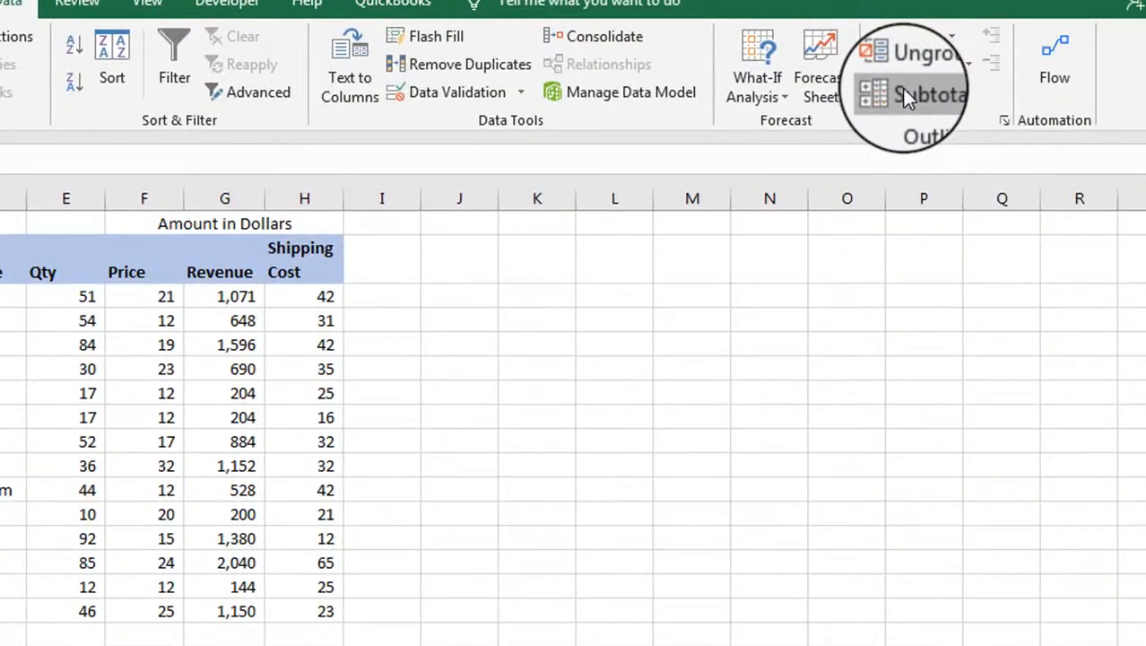
pyautogui.click(904, 97)
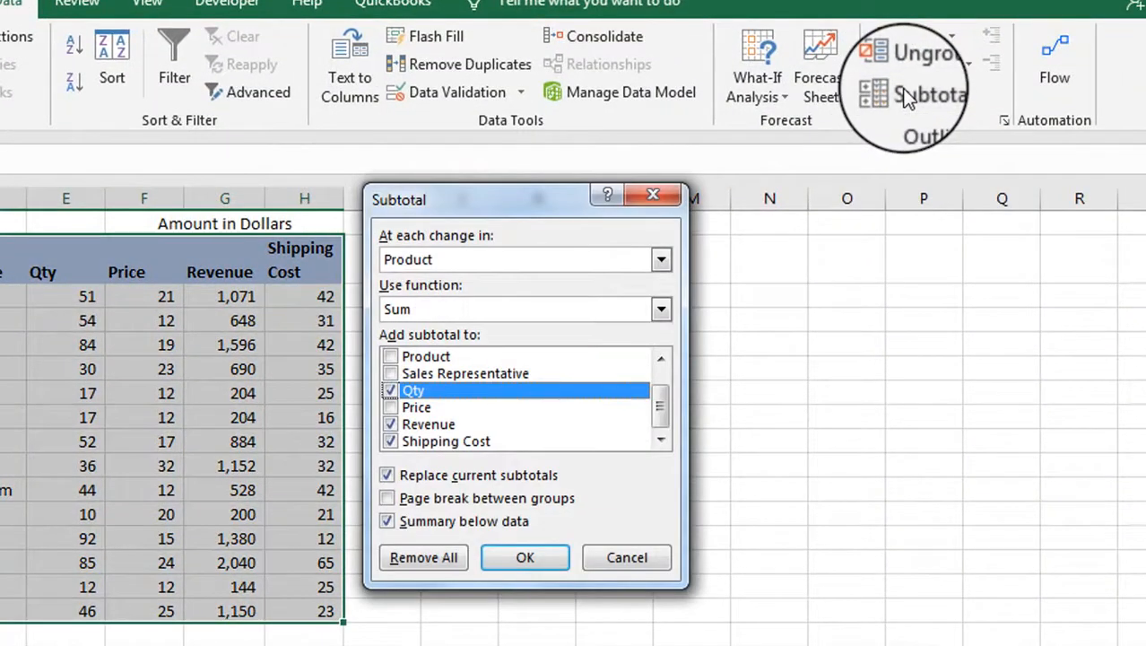
pyautogui.click(660, 260)
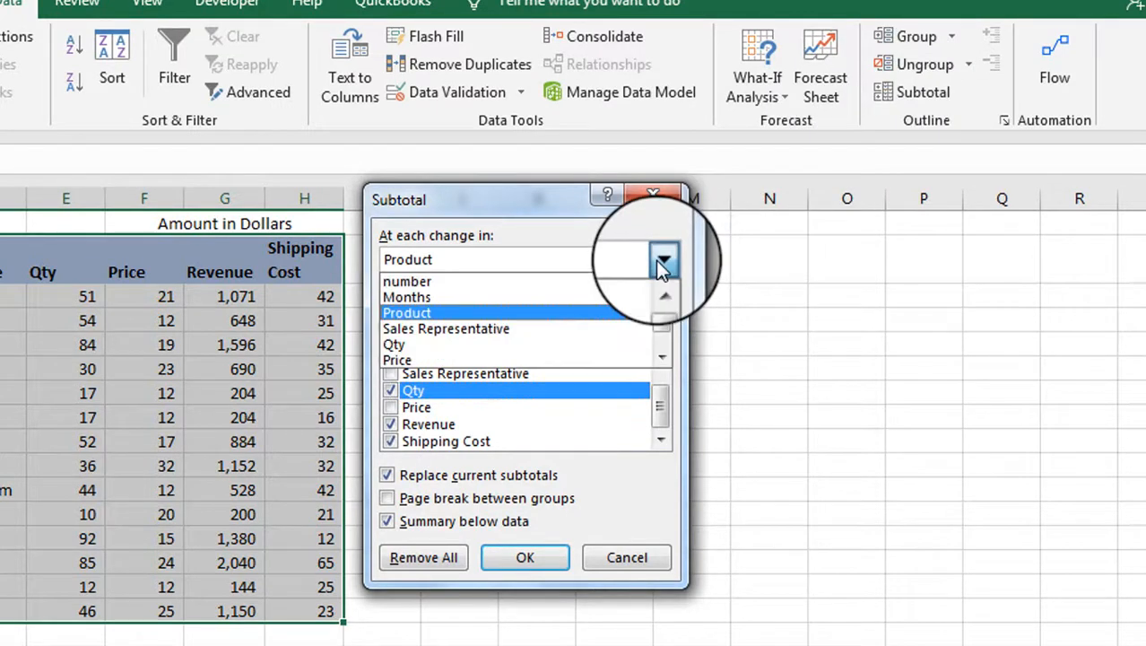
pyautogui.click(596, 330)
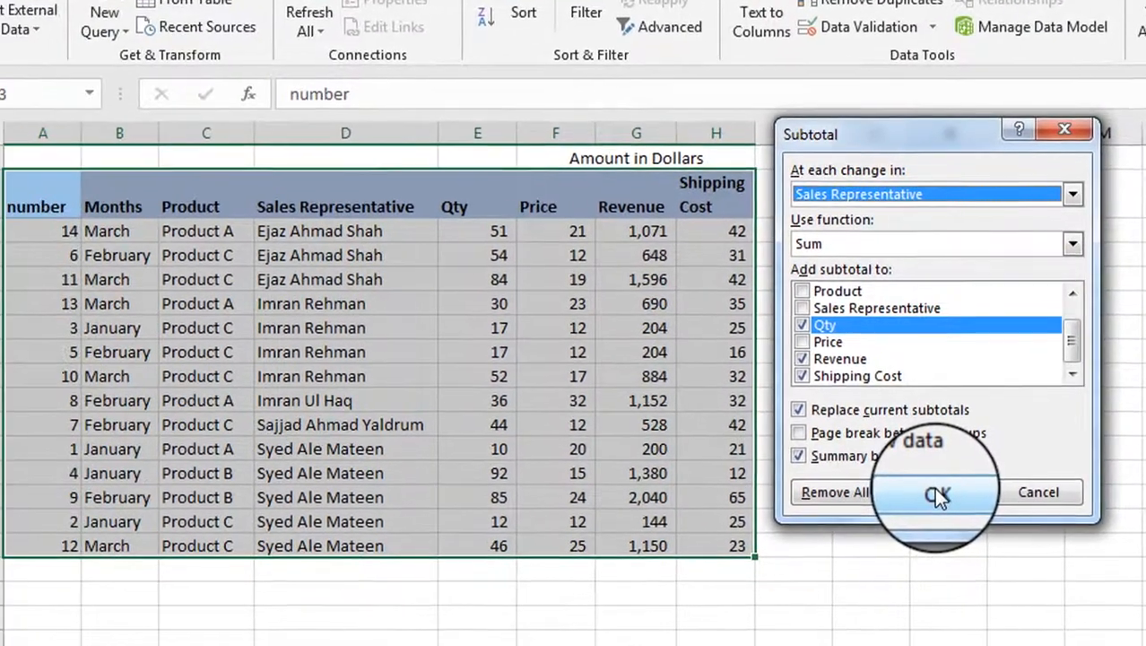
pyautogui.click(937, 495)
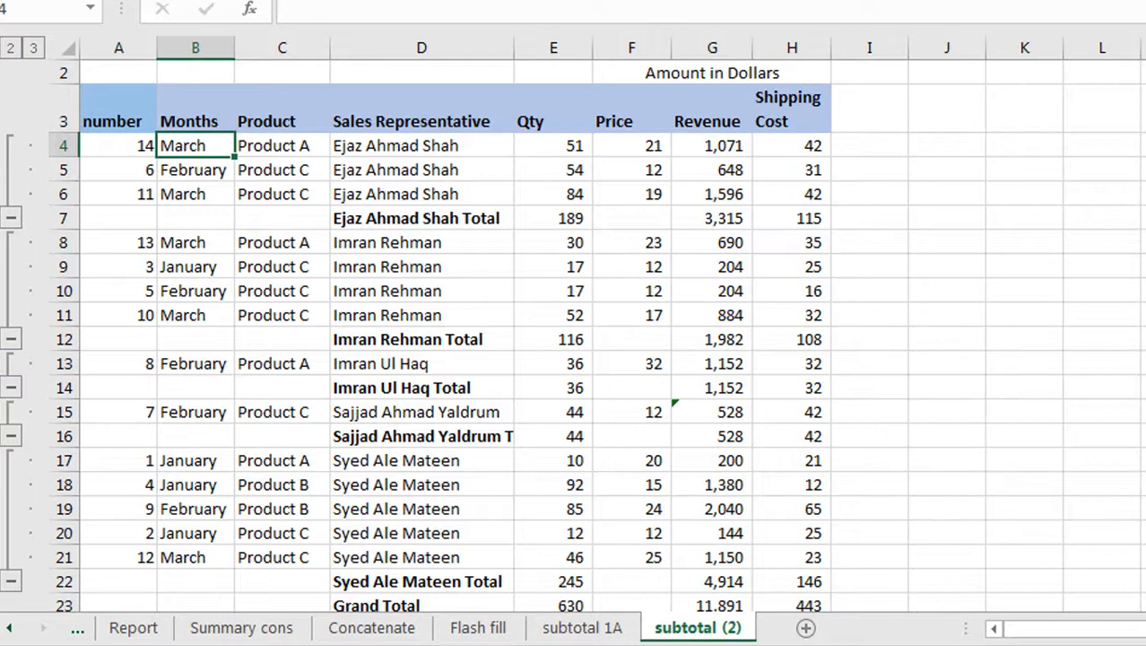
# - Inspect the SUBTOTAL formula and its referenced range behind the Grand Total in the Qty column, leaving it as it is
pyautogui.scroll(-1, 926, 567)
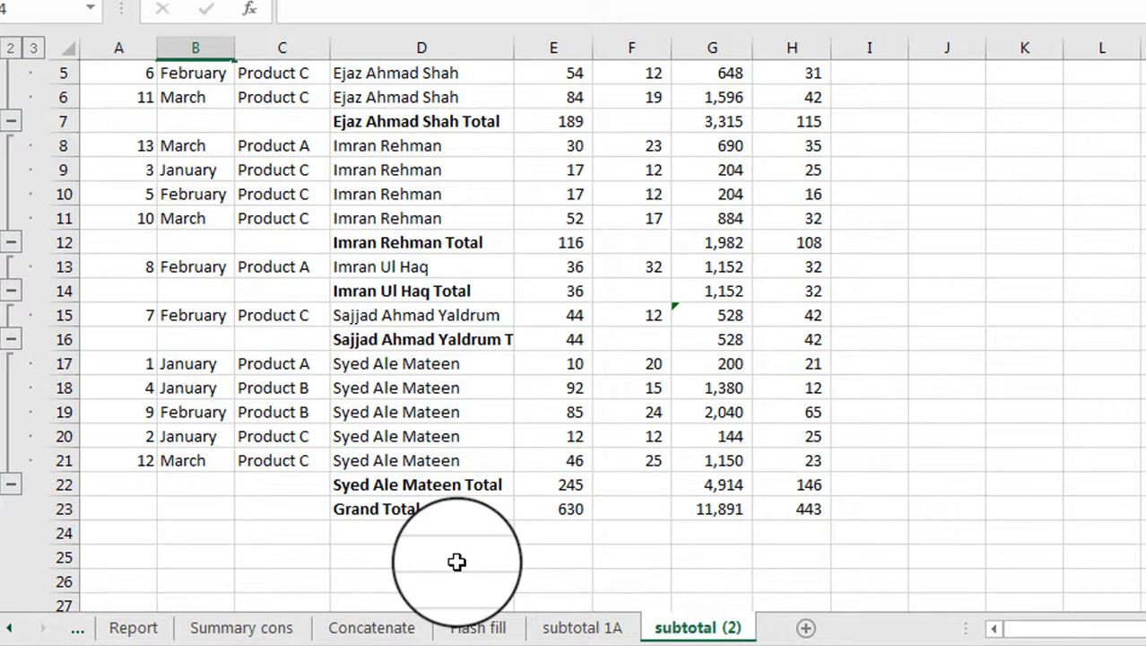
pyautogui.click(557, 507)
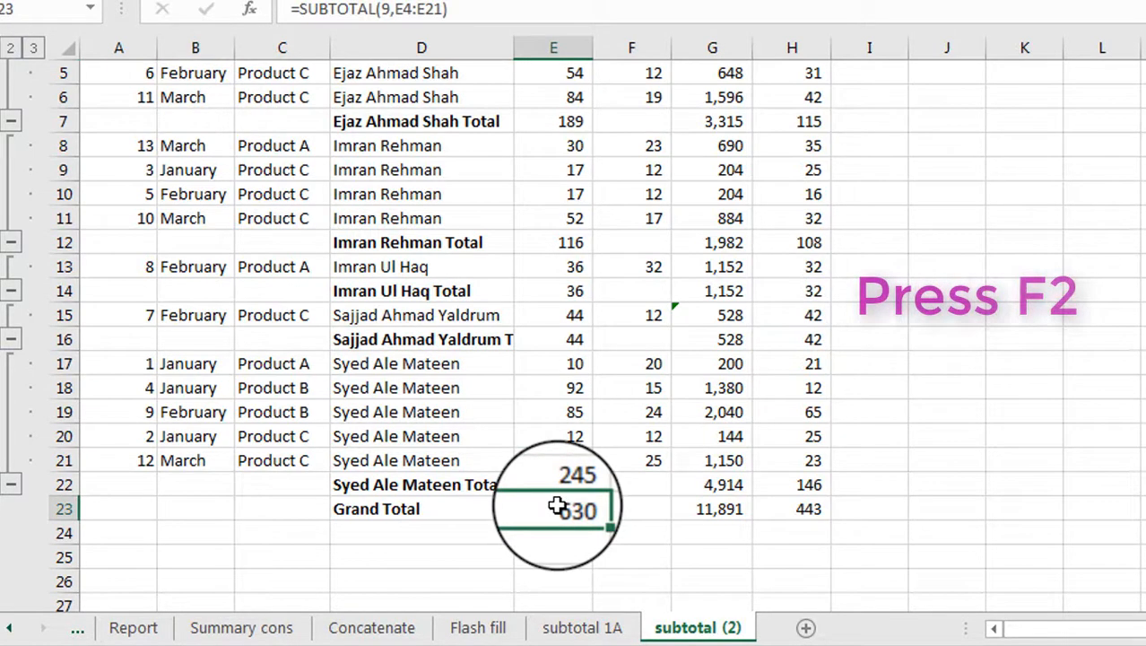
pyautogui.press('F2')
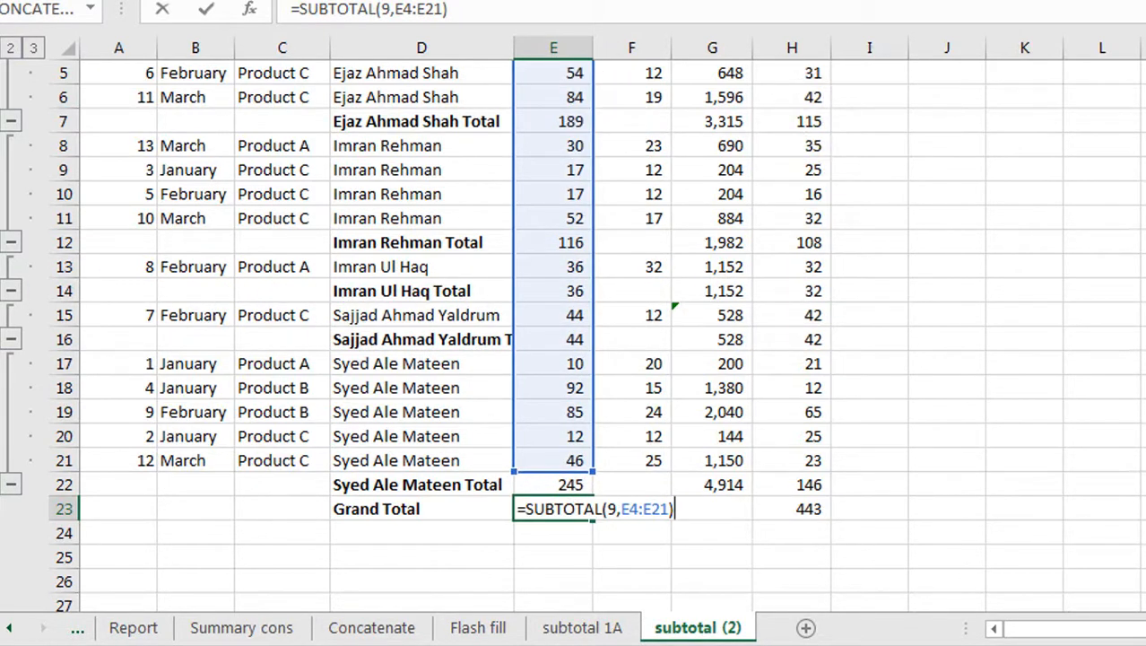
pyautogui.scroll(1, 574, 341)
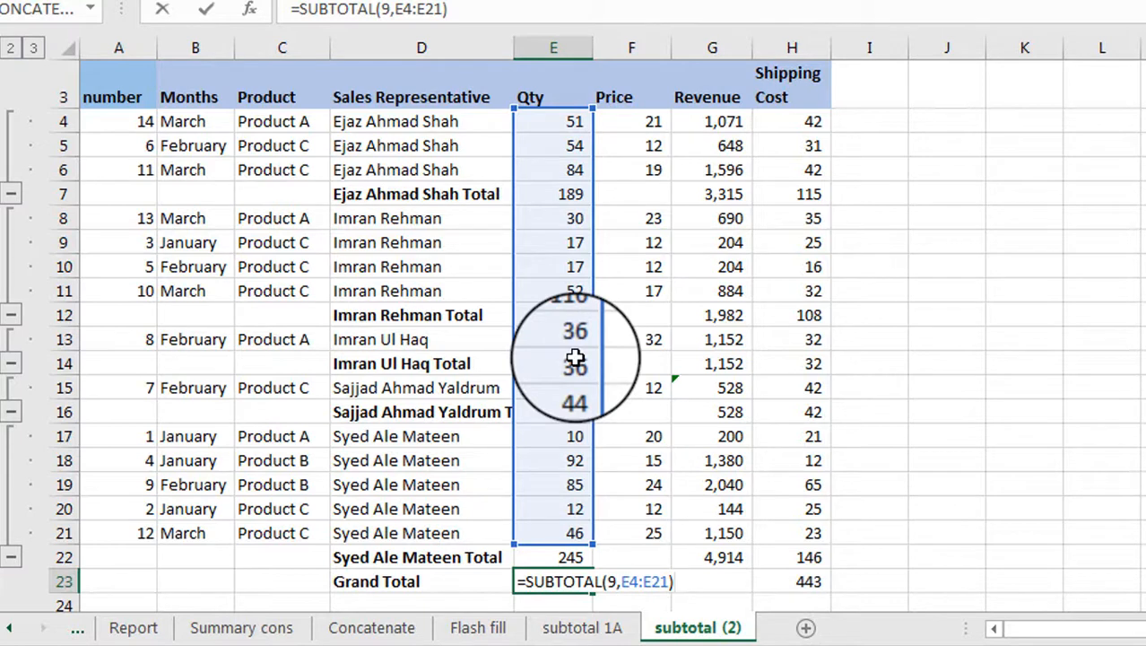
pyautogui.press('Return')
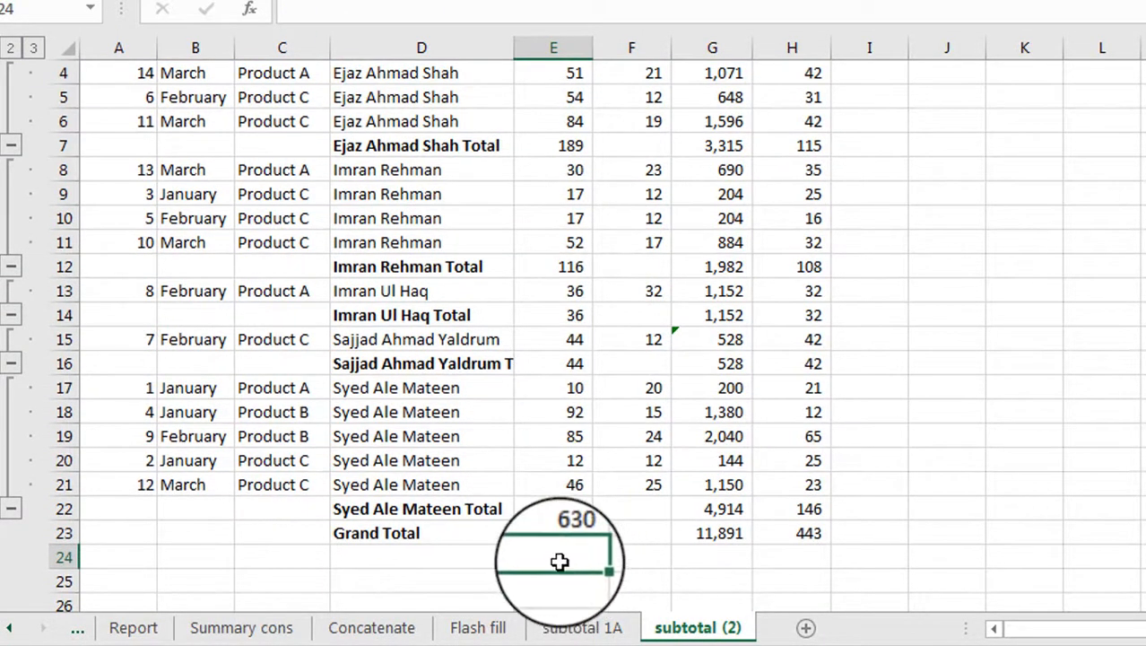
# - Add up the sales representatives' Qty subtotals in cell E24 with =E7+E12+E14+E16+E22, accepting the suggested formula correction
pyautogui.write('=')
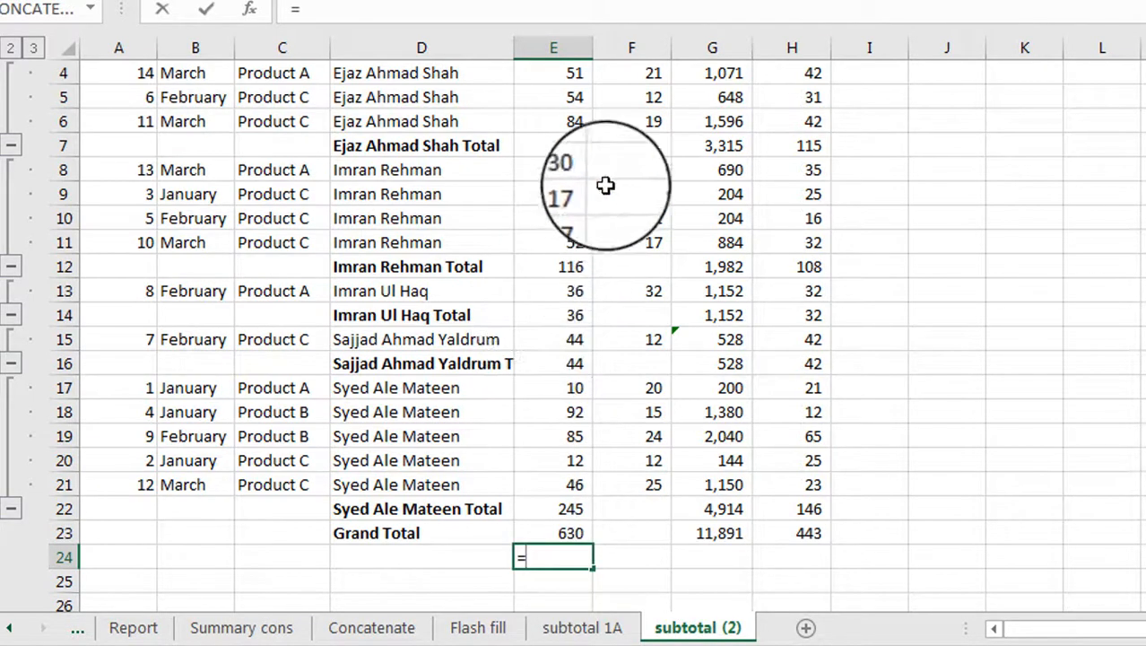
pyautogui.scroll(1, 1105, 159)
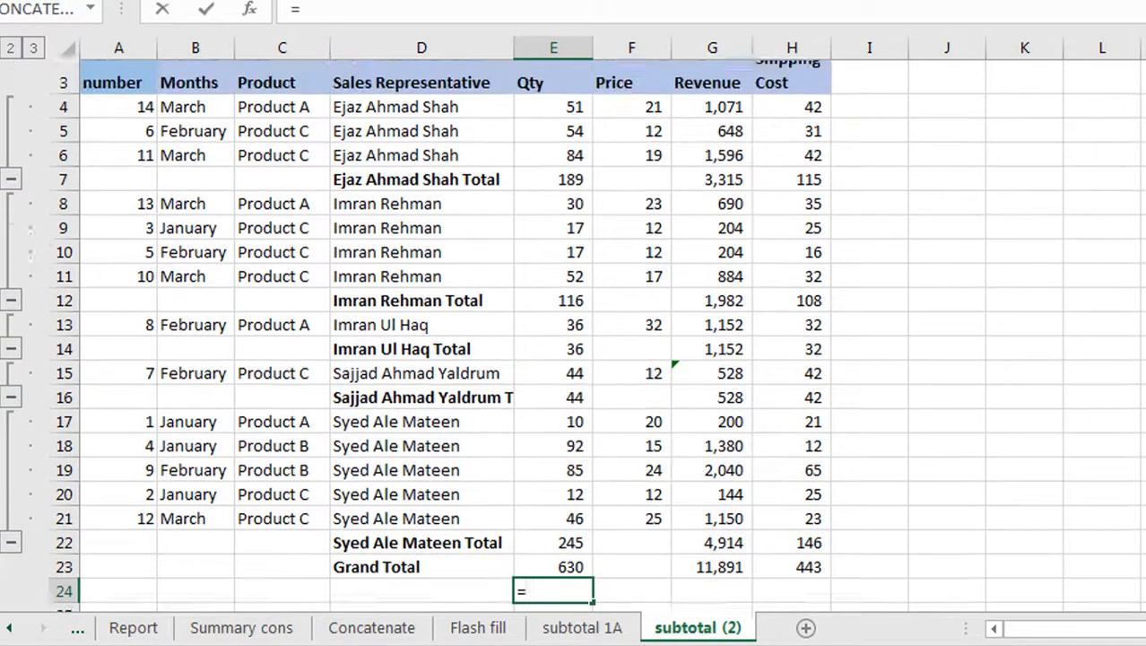
pyautogui.click(570, 218)
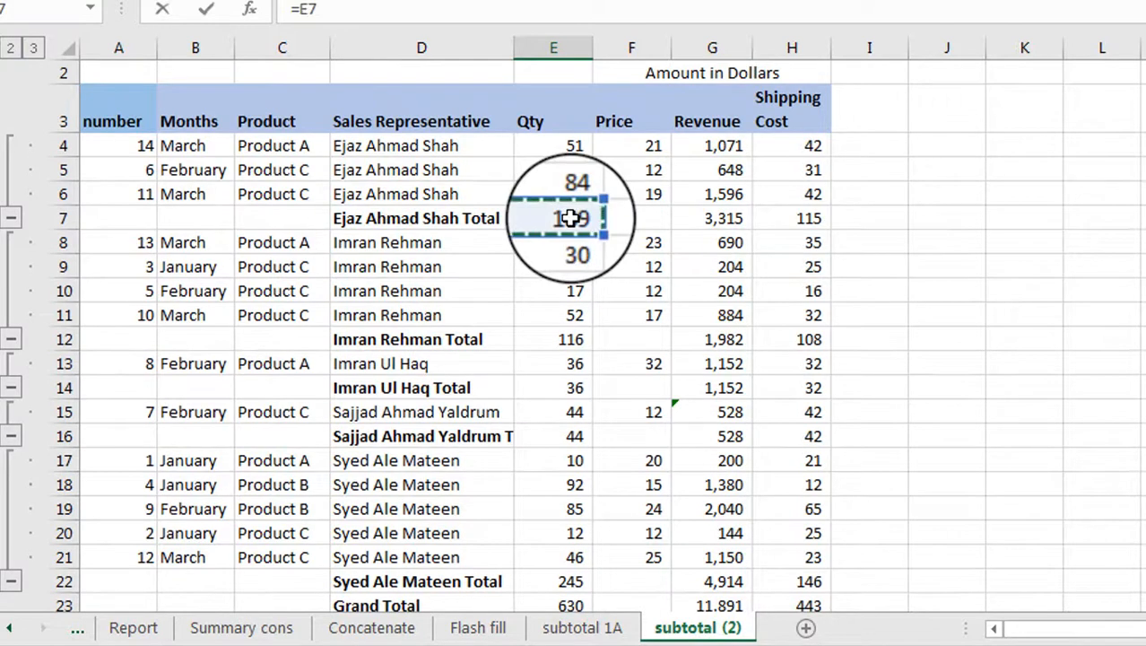
pyautogui.write('+')
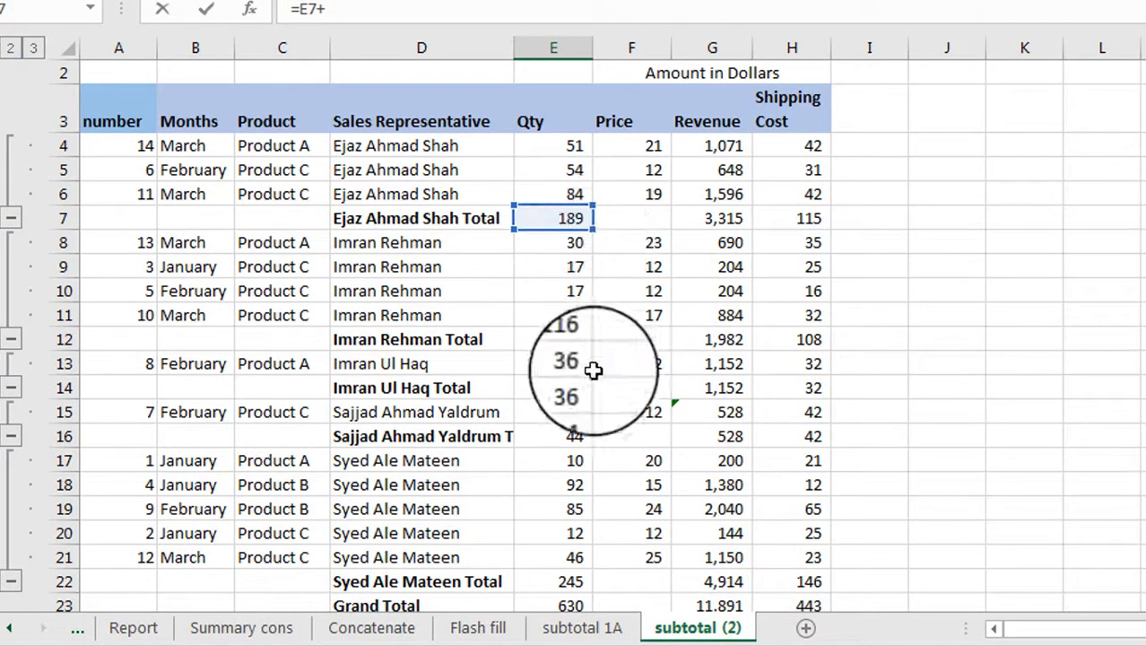
pyautogui.click(561, 341)
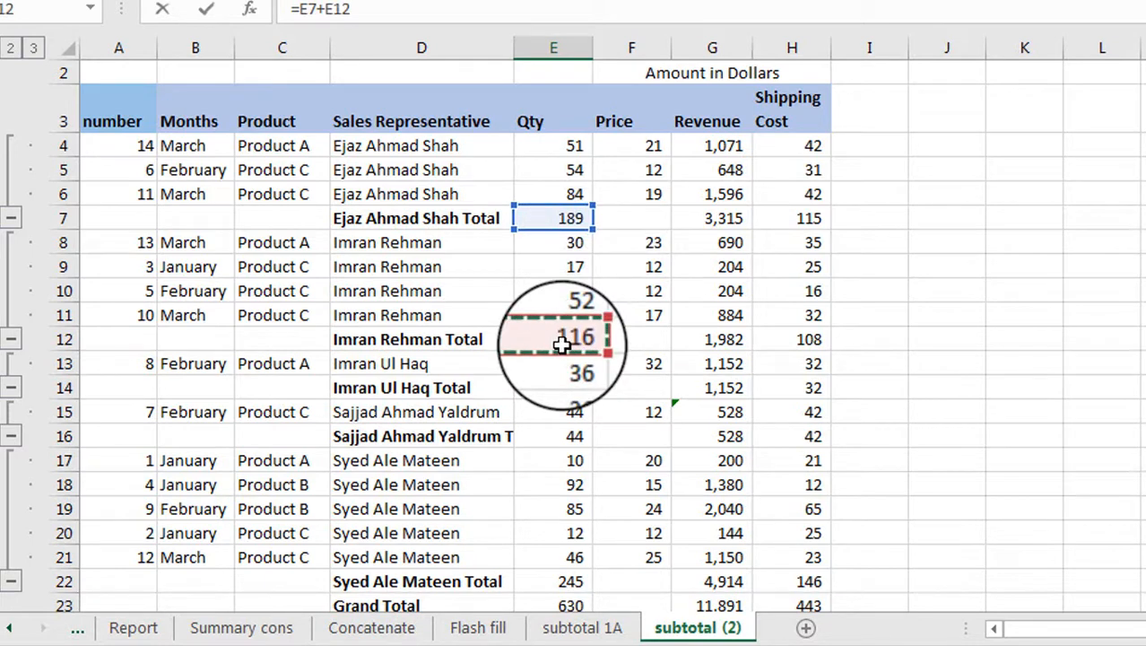
pyautogui.write('+')
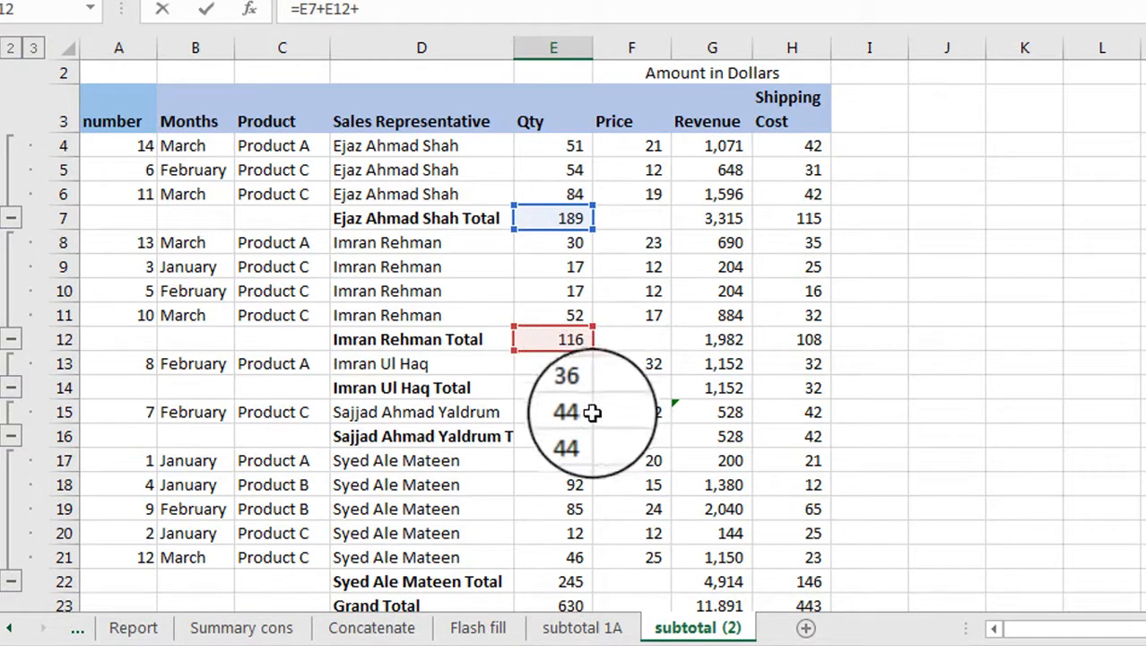
pyautogui.click(571, 388)
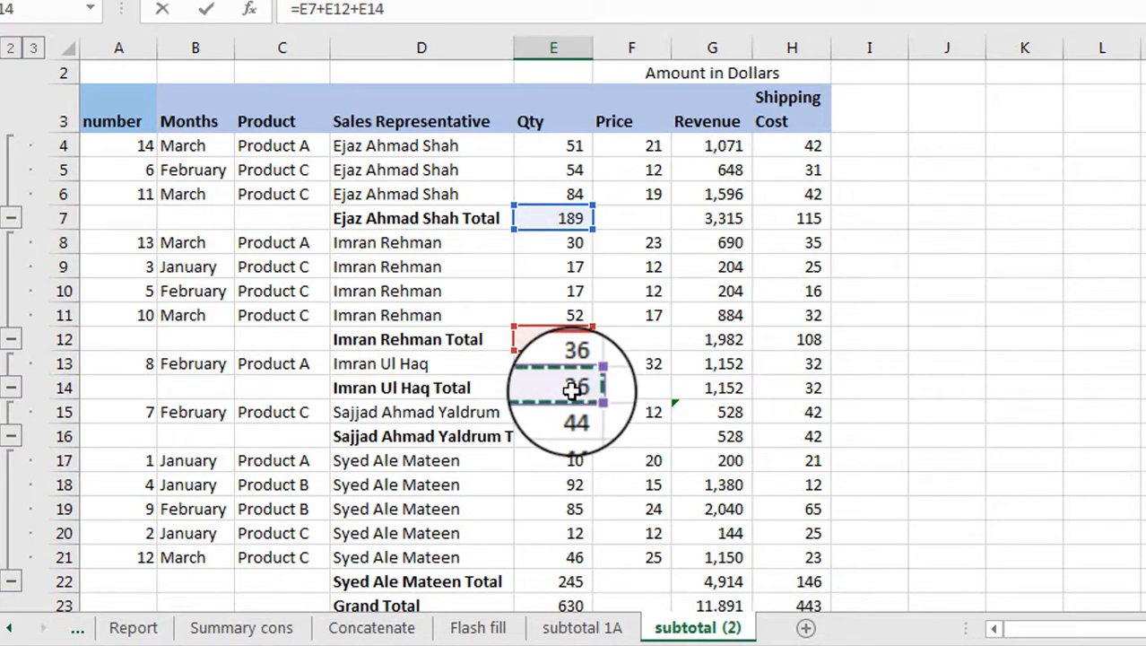
pyautogui.write('+')
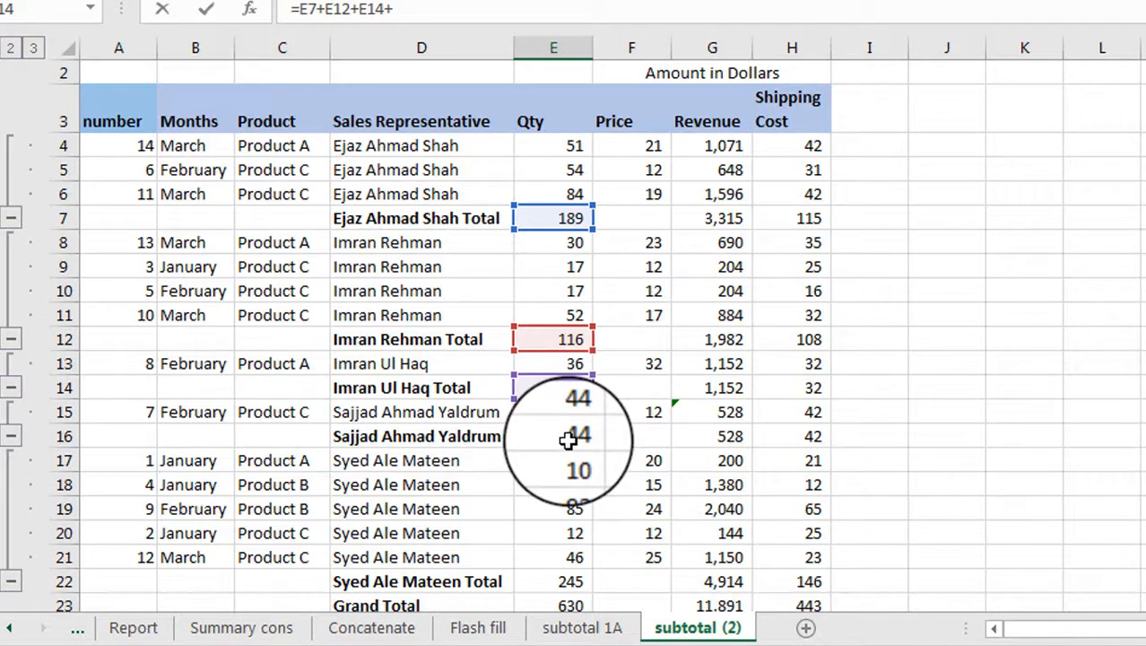
pyautogui.click(568, 439)
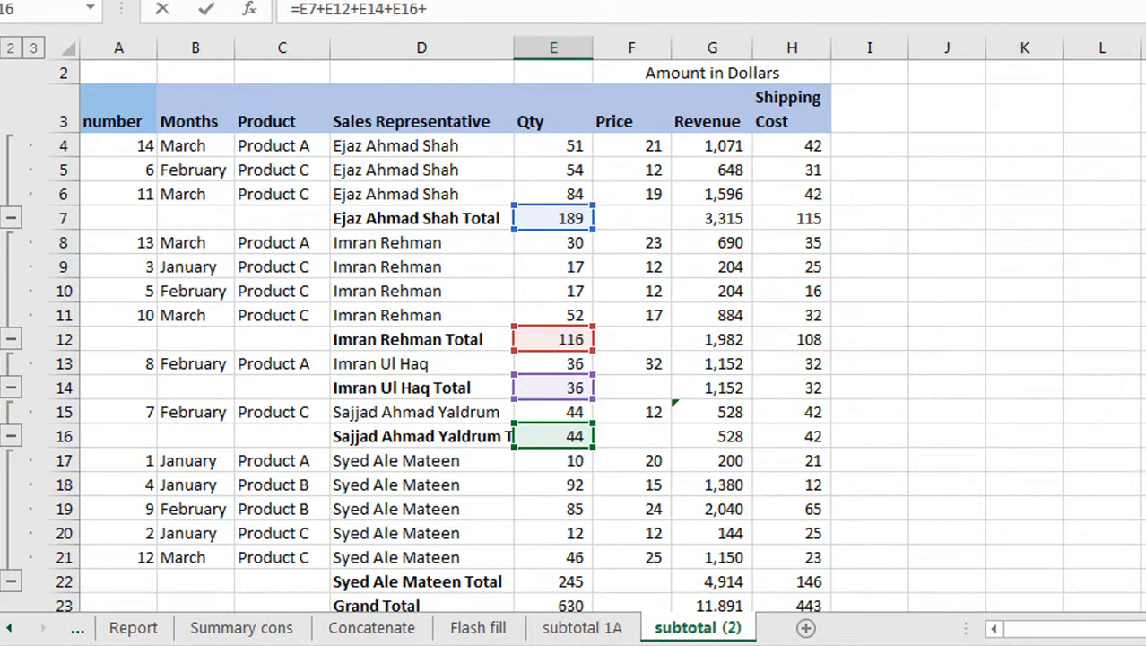
pyautogui.scroll(-1, 852, 538)
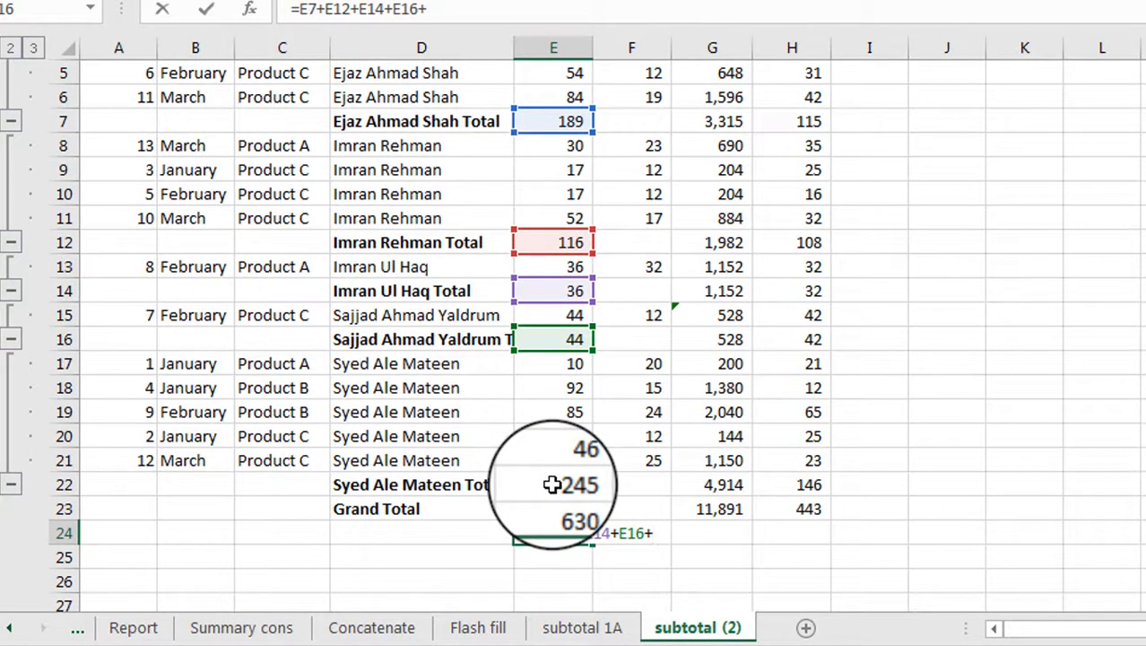
pyautogui.click(553, 484)
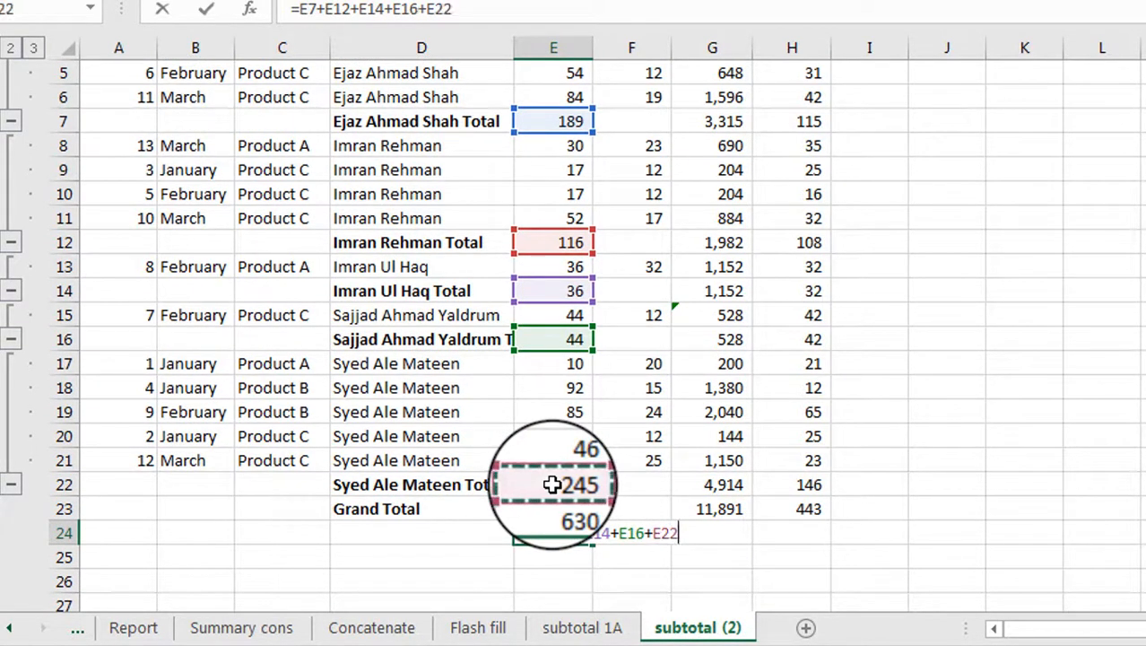
pyautogui.write(')')
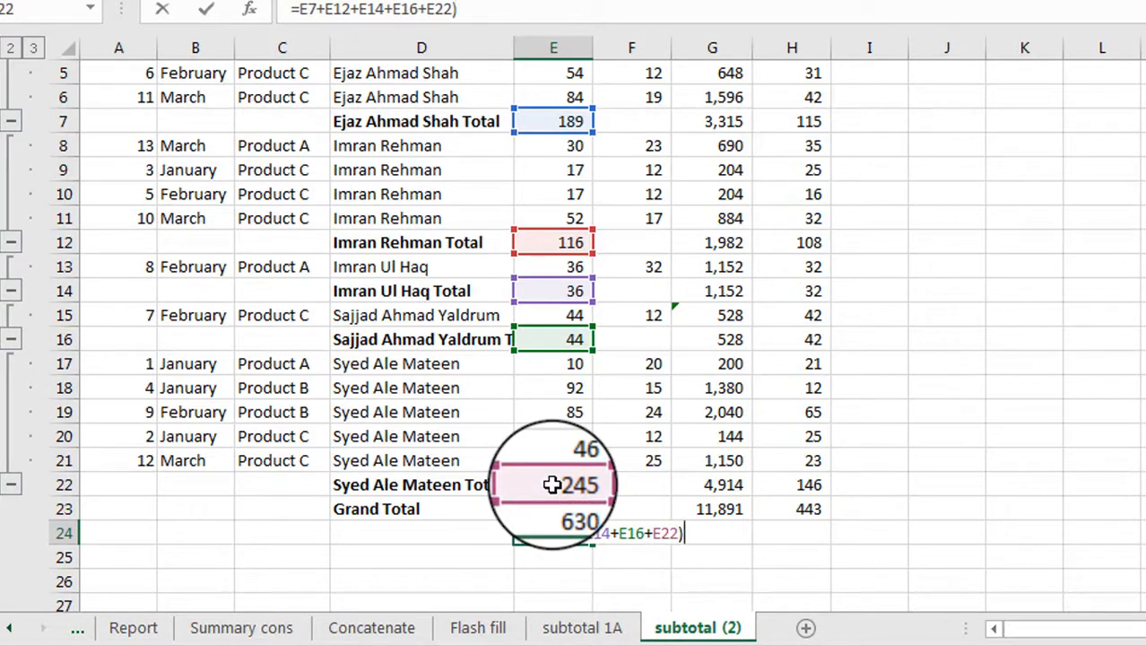
pyautogui.press('Return')
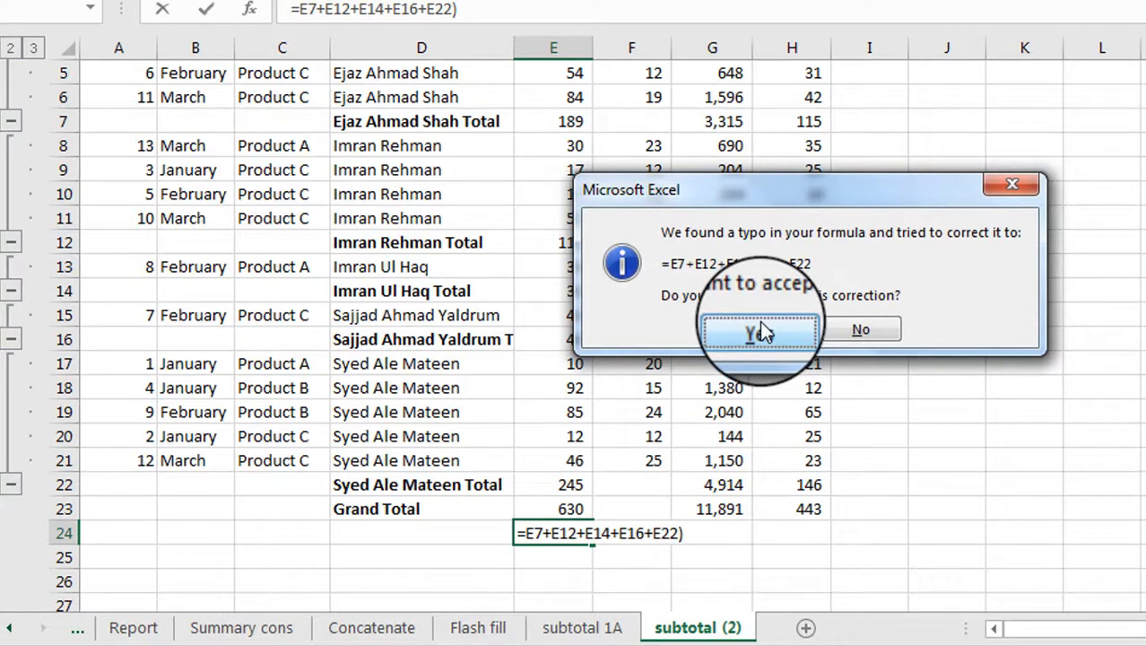
pyautogui.click(759, 328)
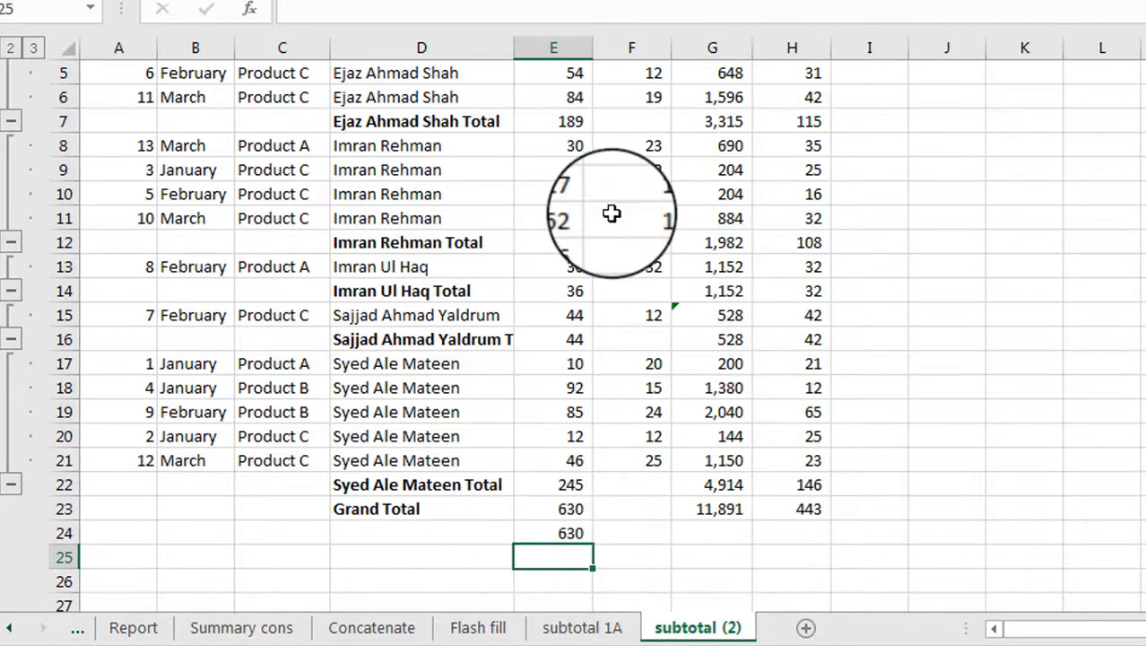
pyautogui.click(564, 534)
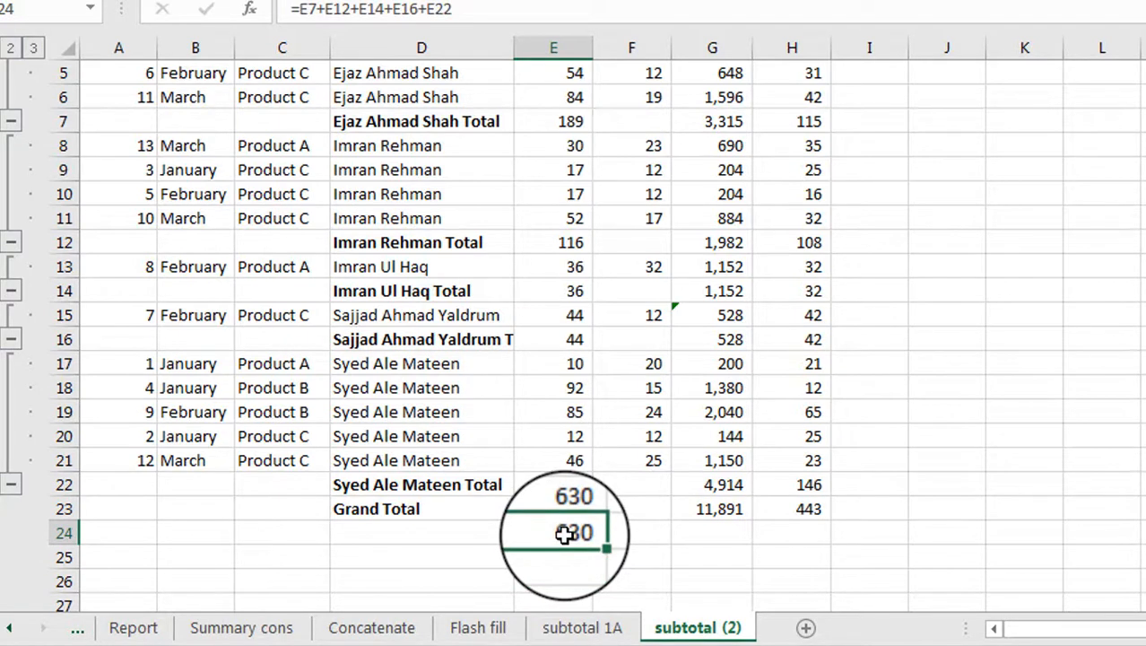
pyautogui.click(378, 535)
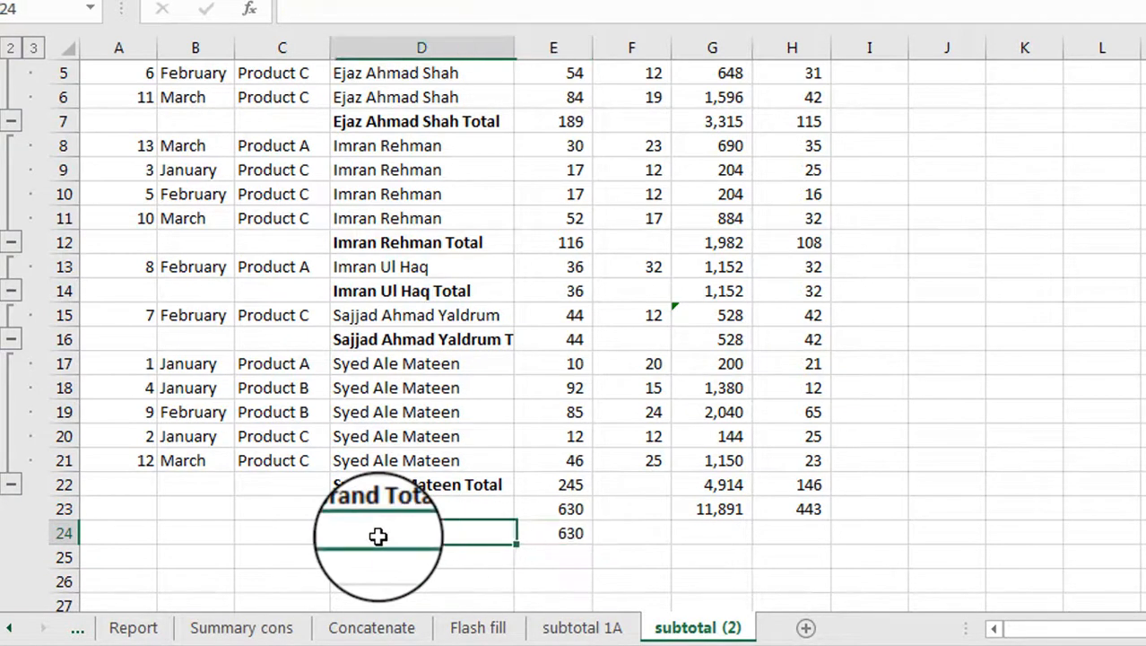